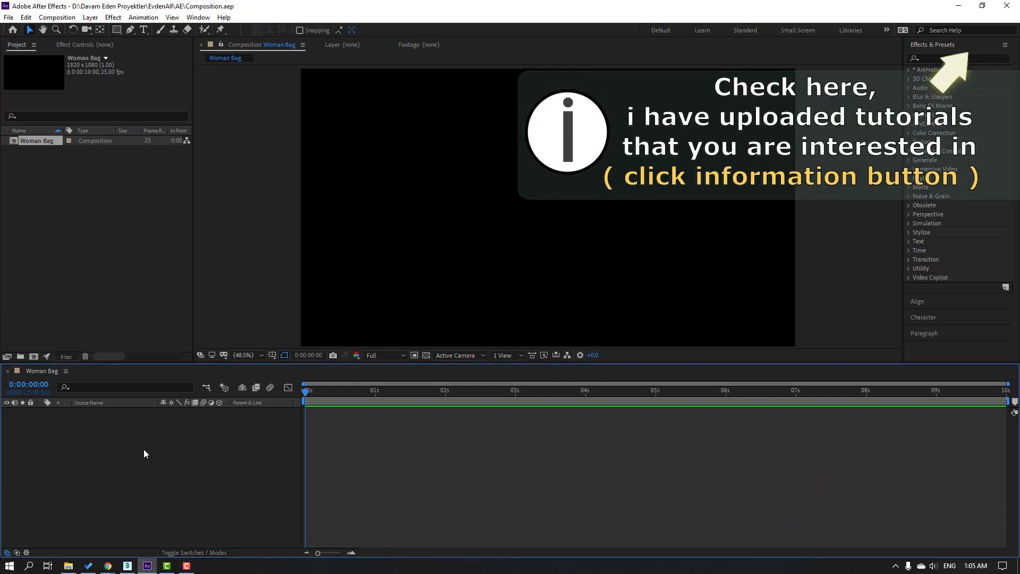
Add a new solid layer named E3D to the Woman Bag composition
{"action": "right_click", "coordinate": [144, 450]}
{"action": "mouse_move", "coordinate": [212, 331]}
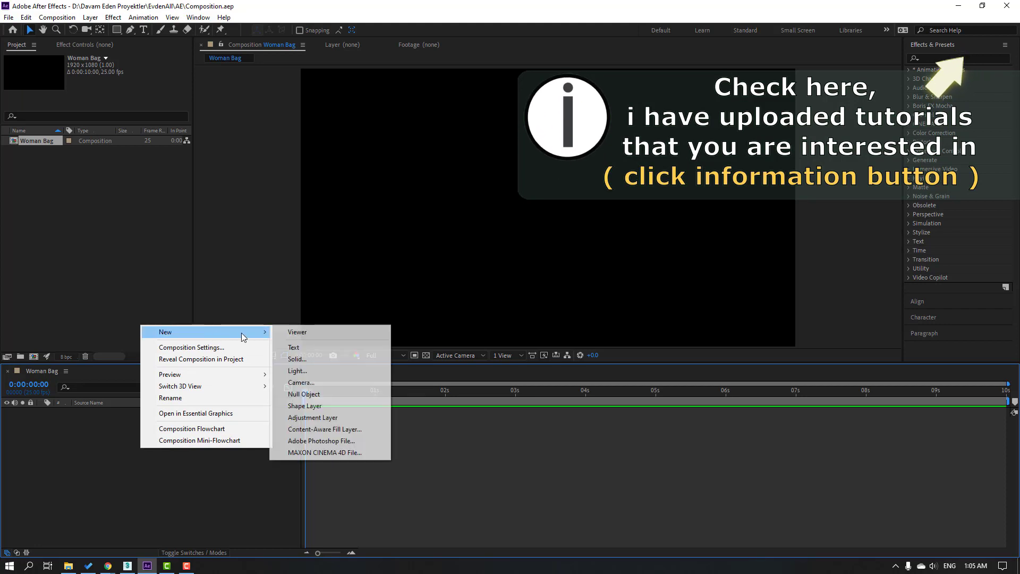
{"action": "left_click", "coordinate": [330, 359]}
{"action": "type", "text": "E3"}
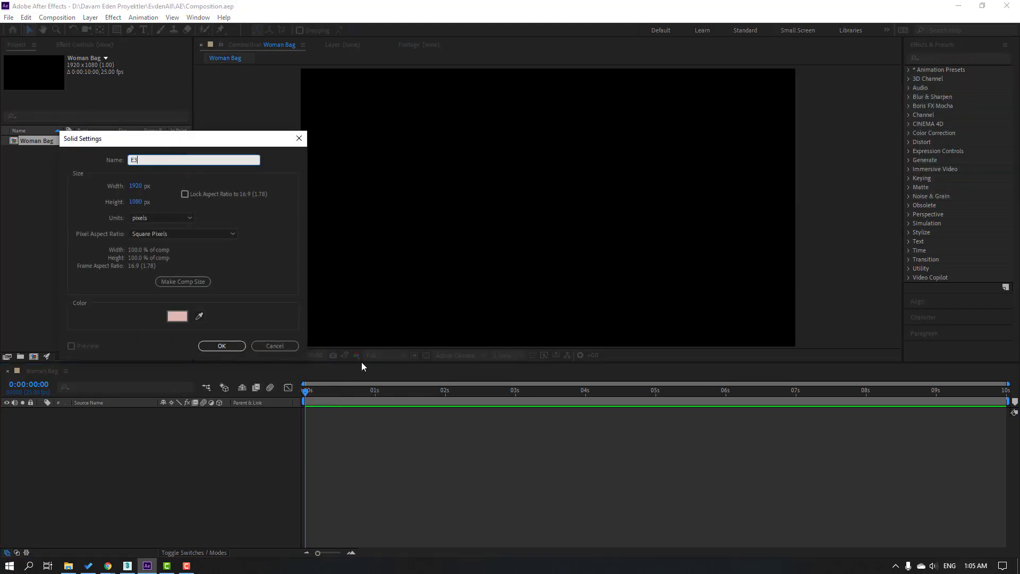
{"action": "type", "text": "D"}
{"action": "left_click", "coordinate": [223, 346]}
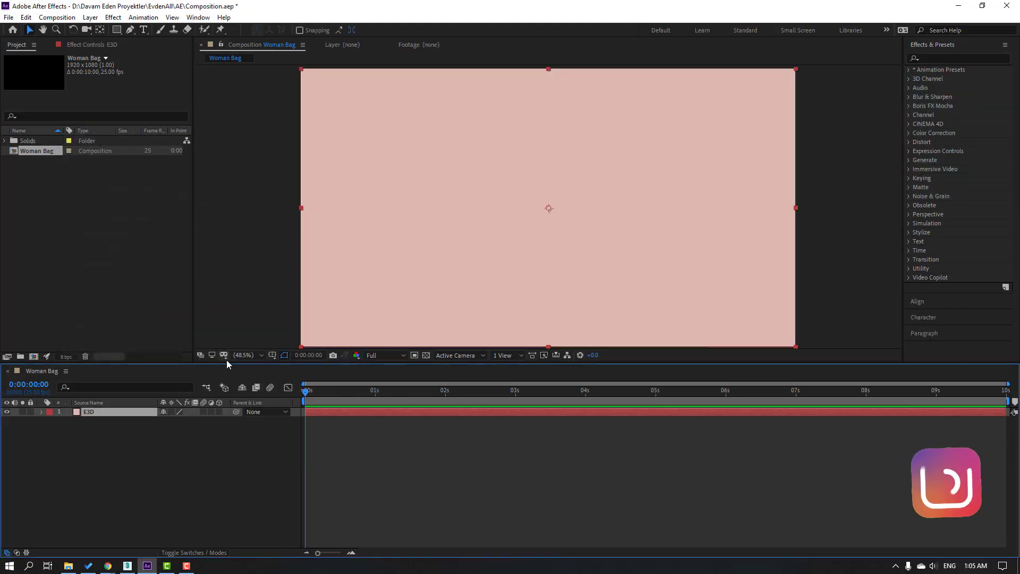
Apply the Video Copilot Element effect to the E3D solid
{"action": "left_click", "coordinate": [113, 17]}
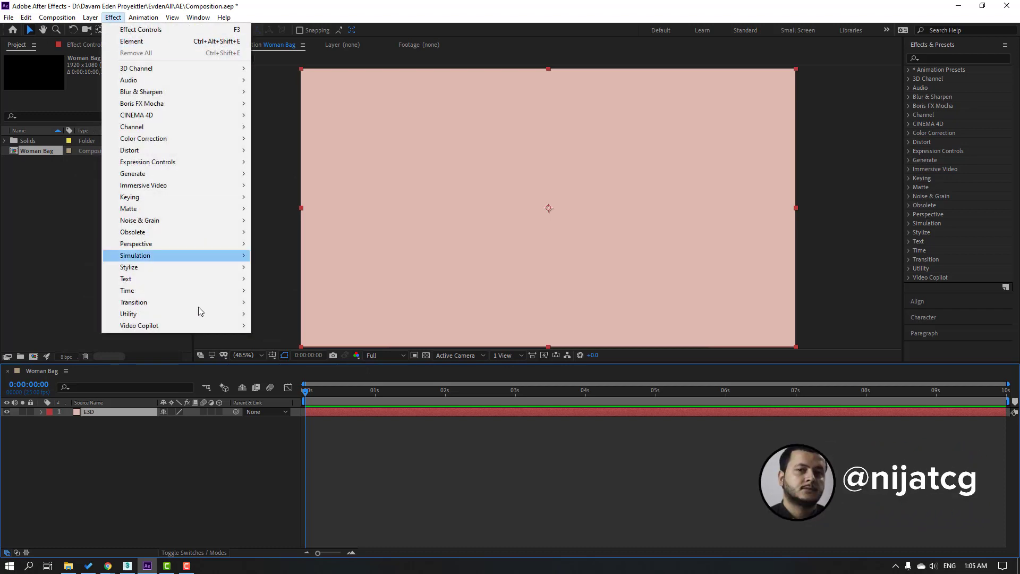
{"action": "mouse_move", "coordinate": [176, 327]}
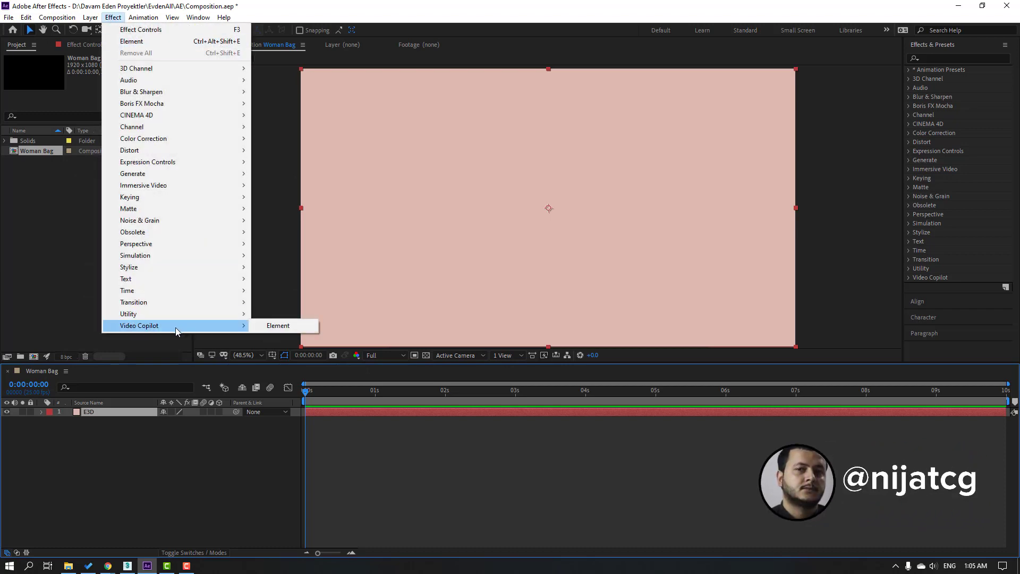
{"action": "left_click", "coordinate": [289, 325]}
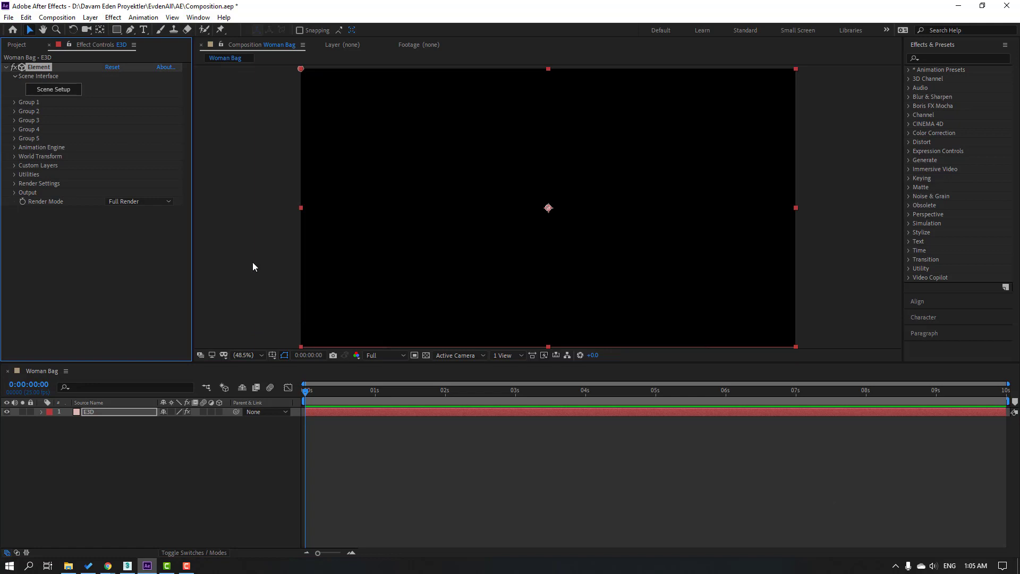
Open Element 3D's Scene Setup and copy the bag model folder's path from Explorer
{"action": "left_click", "coordinate": [60, 90]}
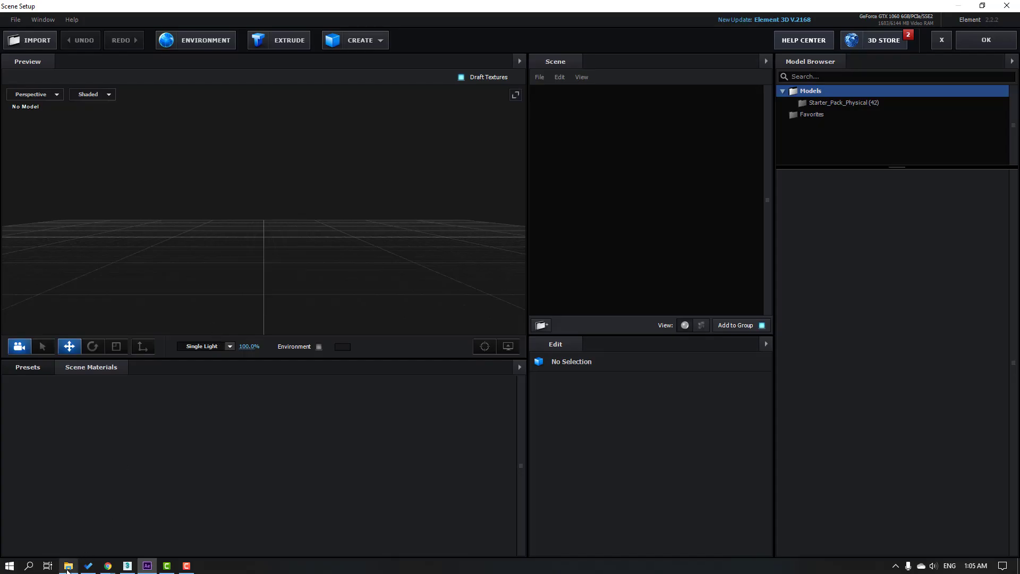
{"action": "left_click", "coordinate": [68, 566]}
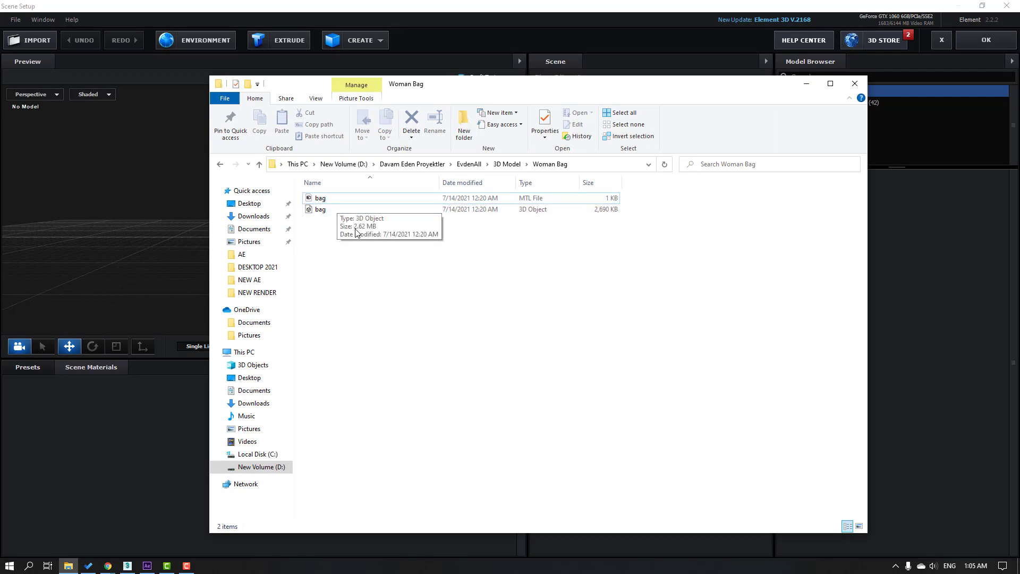
{"action": "left_click", "coordinate": [600, 163]}
{"action": "key", "text": "ctrl+c"}
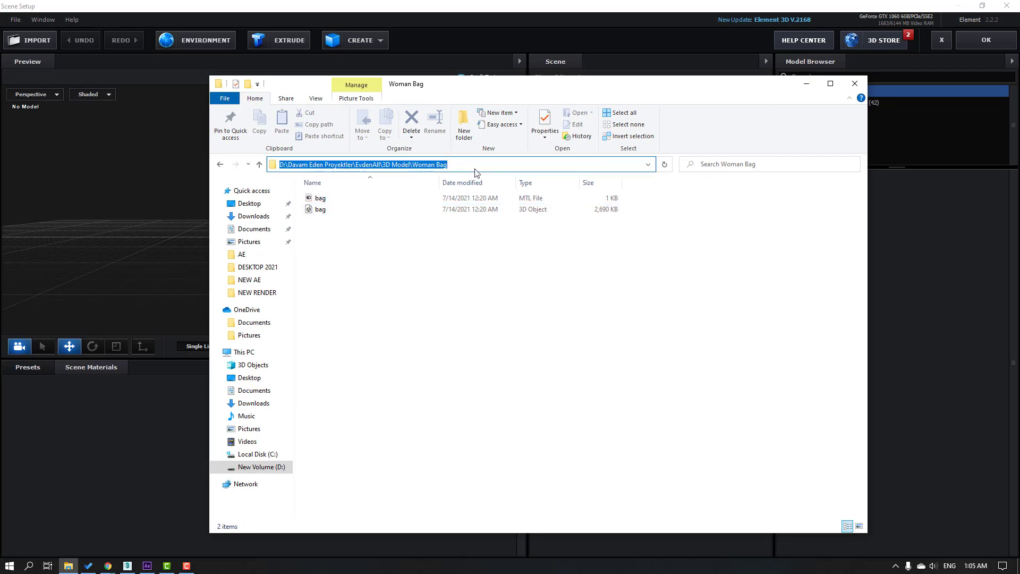
{"action": "left_click", "coordinate": [281, 5]}
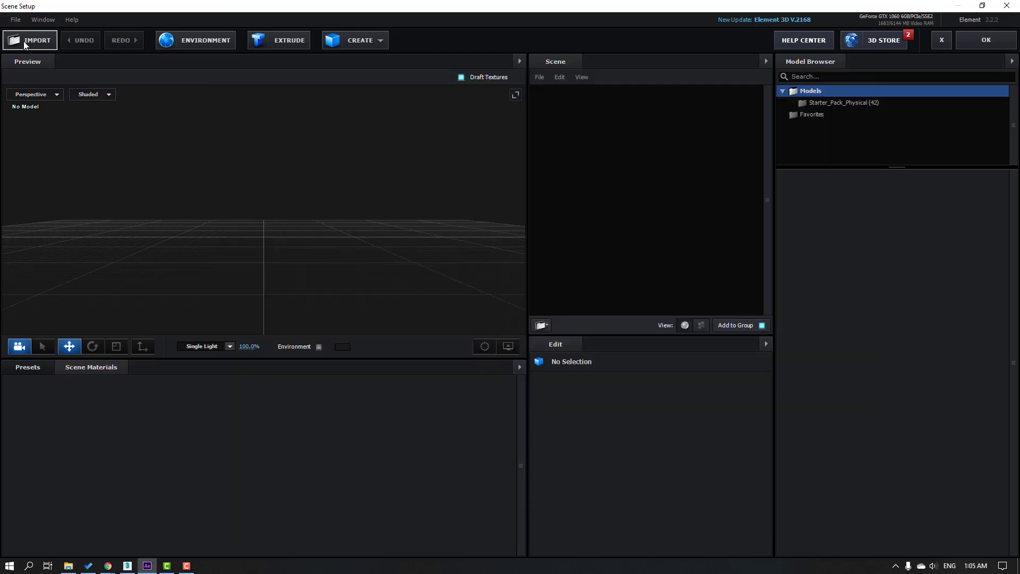
Import bag.obj from the pasted folder path, accepting the default import preferences
{"action": "left_click", "coordinate": [25, 44]}
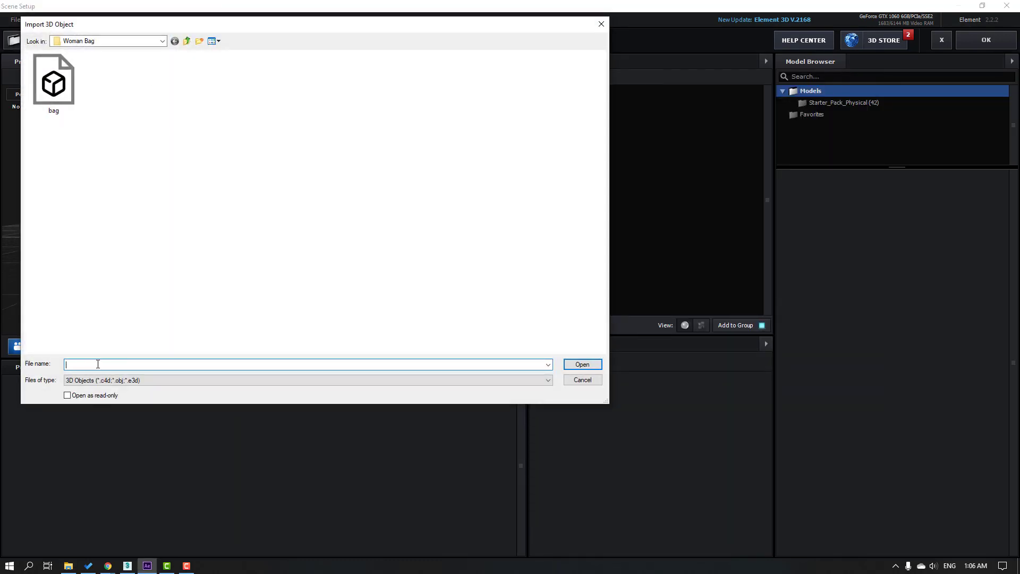
{"action": "key", "text": "ctrl+v"}
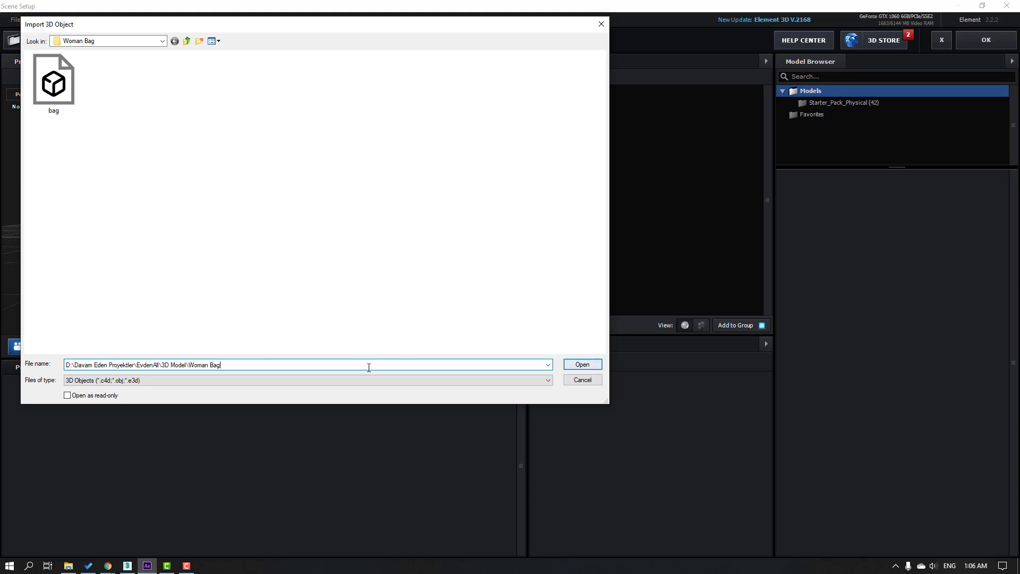
{"action": "key", "text": "Return"}
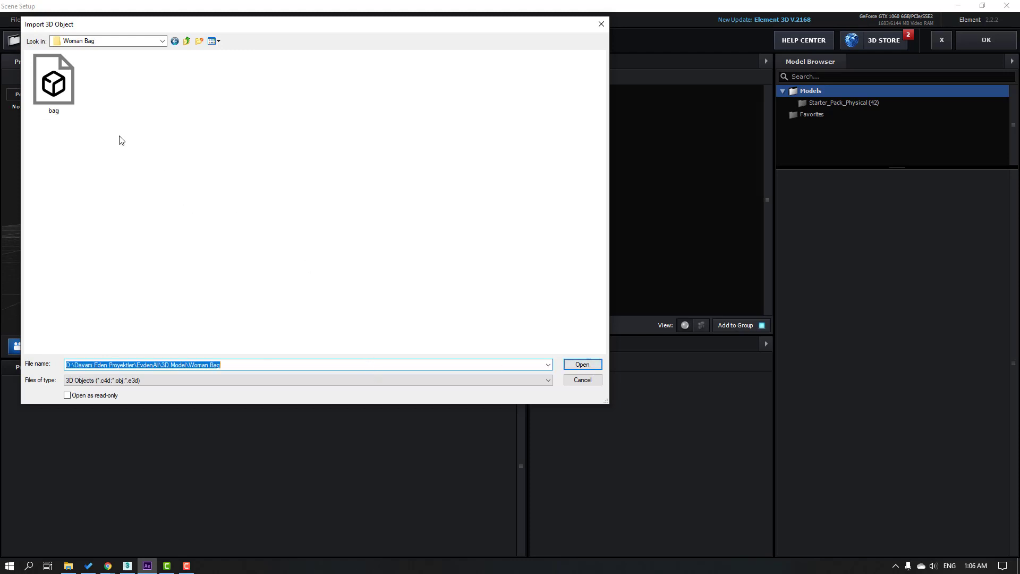
{"action": "left_click", "coordinate": [59, 97]}
{"action": "left_click", "coordinate": [588, 368]}
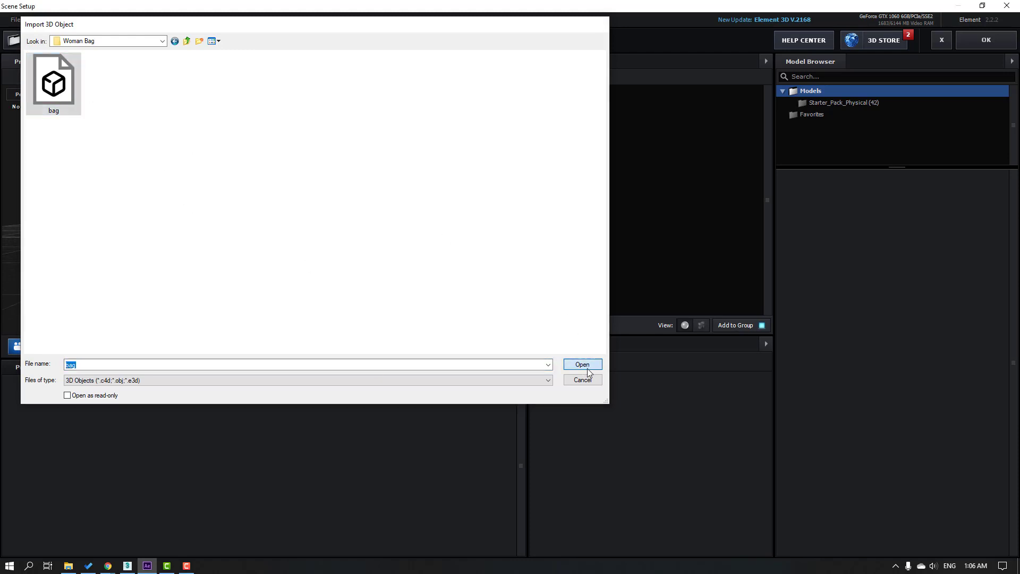
{"action": "left_click", "coordinate": [586, 387]}
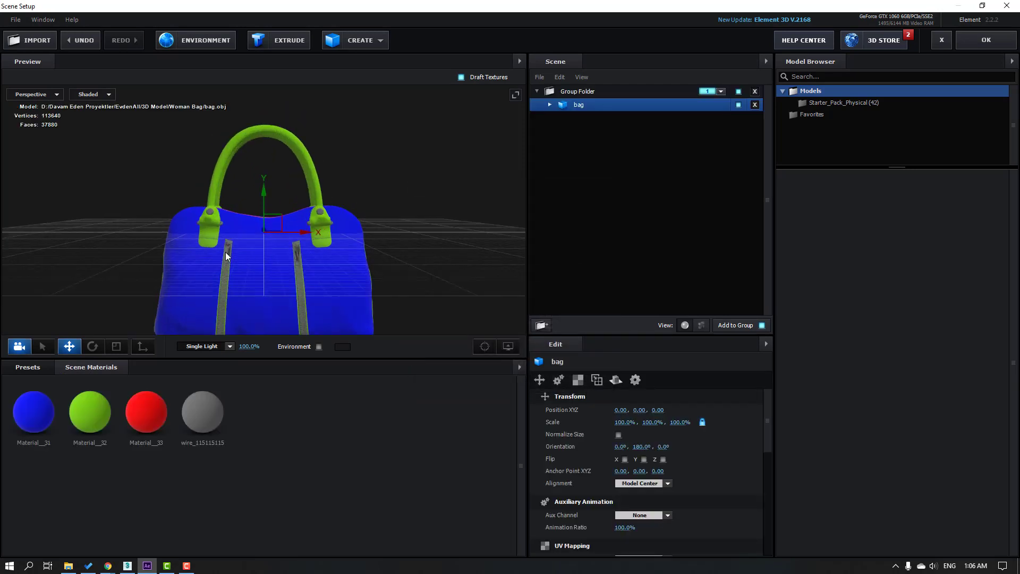
Drag Fabric, Leather presets onto the bag: Leather Black on the body, Old Red Leather on the handles
{"action": "left_click_drag", "start_coordinate": [228, 251], "coordinate": [266, 261]}
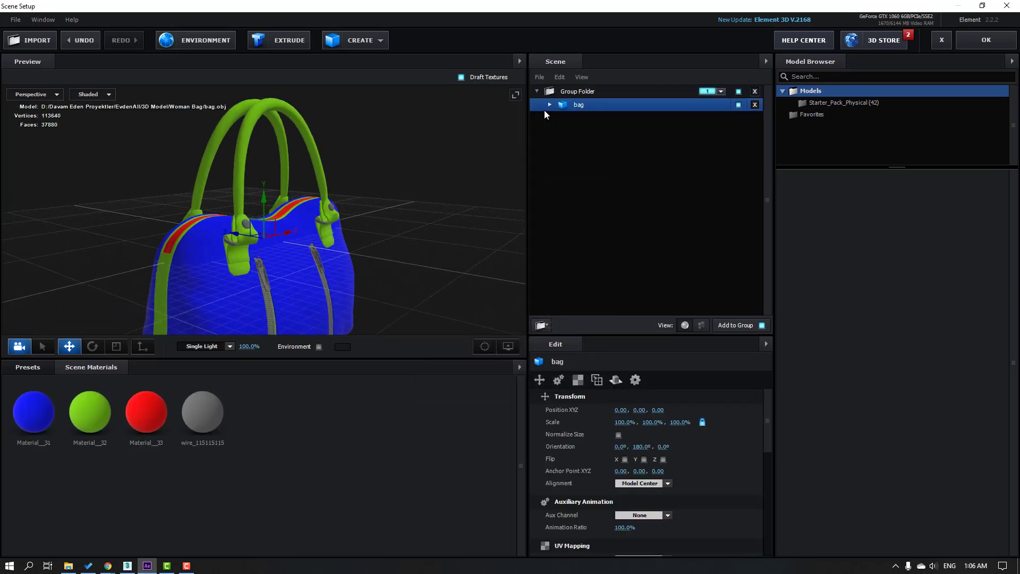
{"action": "left_click", "coordinate": [549, 106]}
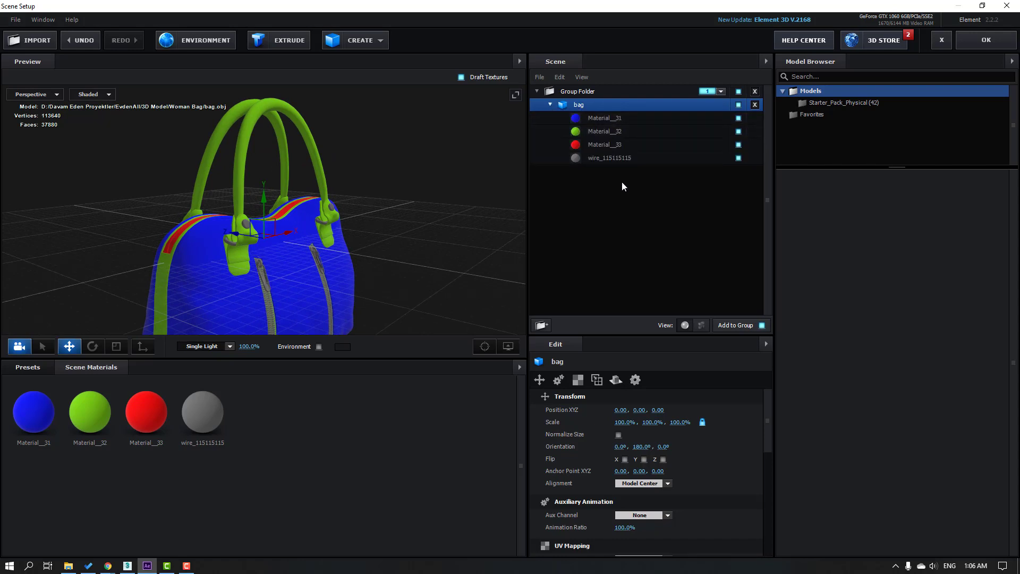
{"action": "left_click", "coordinate": [33, 365]}
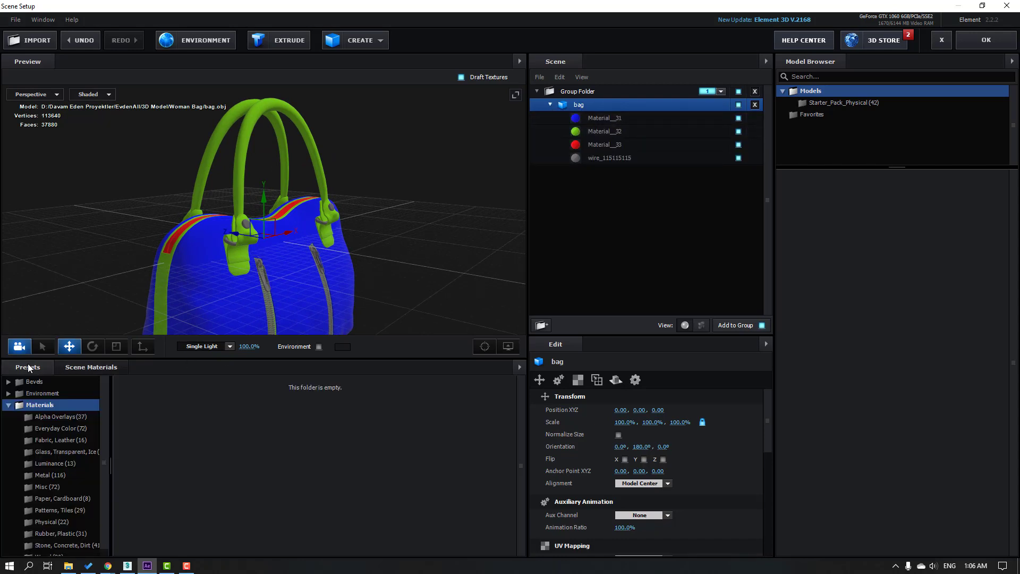
{"action": "left_click", "coordinate": [45, 441]}
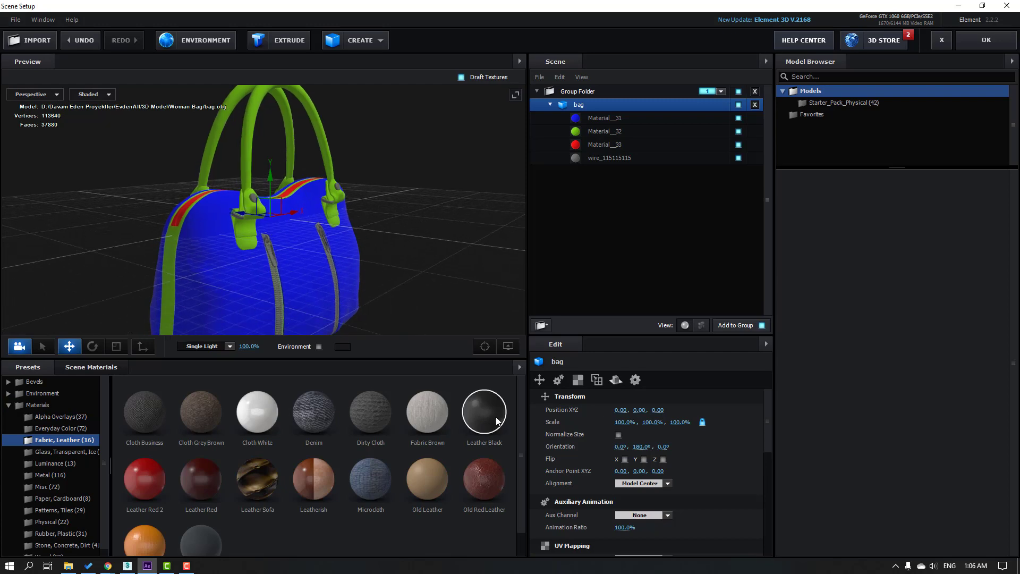
{"action": "left_click_drag", "start_coordinate": [483, 411], "coordinate": [377, 283]}
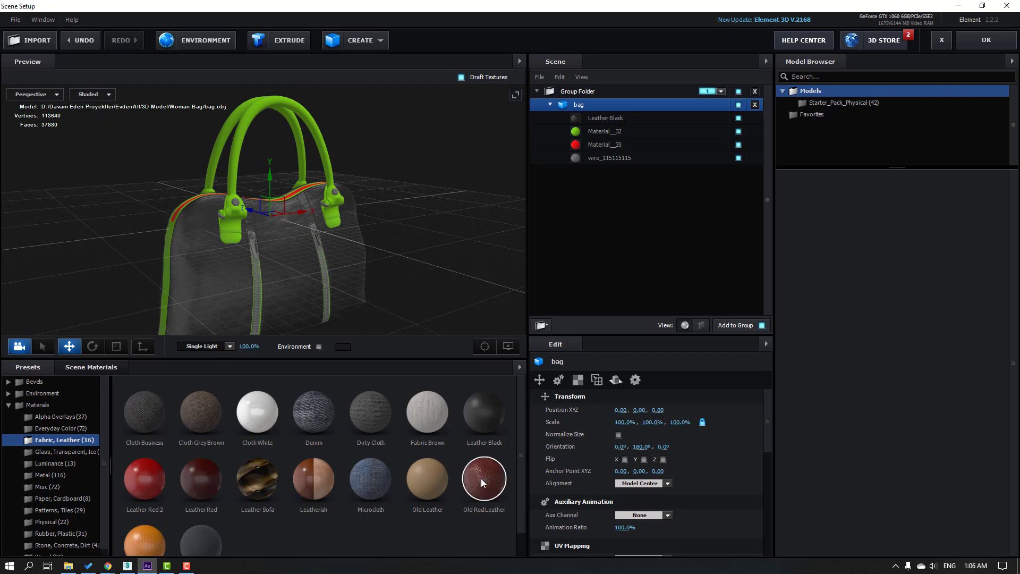
{"action": "left_click_drag", "start_coordinate": [481, 479], "coordinate": [233, 156]}
{"action": "left_click_drag", "start_coordinate": [158, 243], "coordinate": [166, 262]}
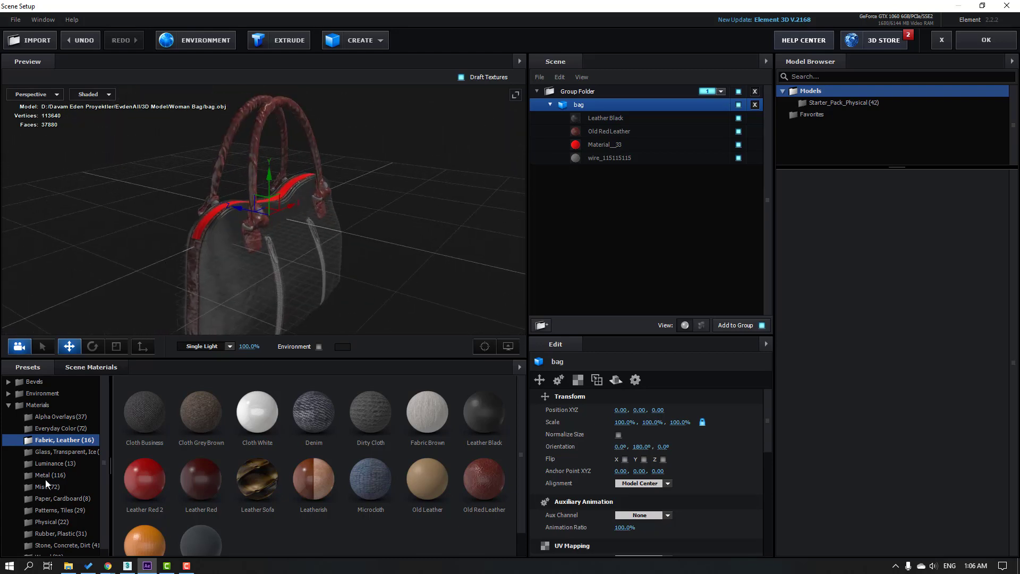
{"action": "scroll", "coordinate": [46, 482], "scroll_direction": "down", "scroll_amount": 1}
Apply Physical presets: Metal_Diffused to the red top strip and Chrome to the zipper pulls
{"action": "left_click", "coordinate": [43, 515]}
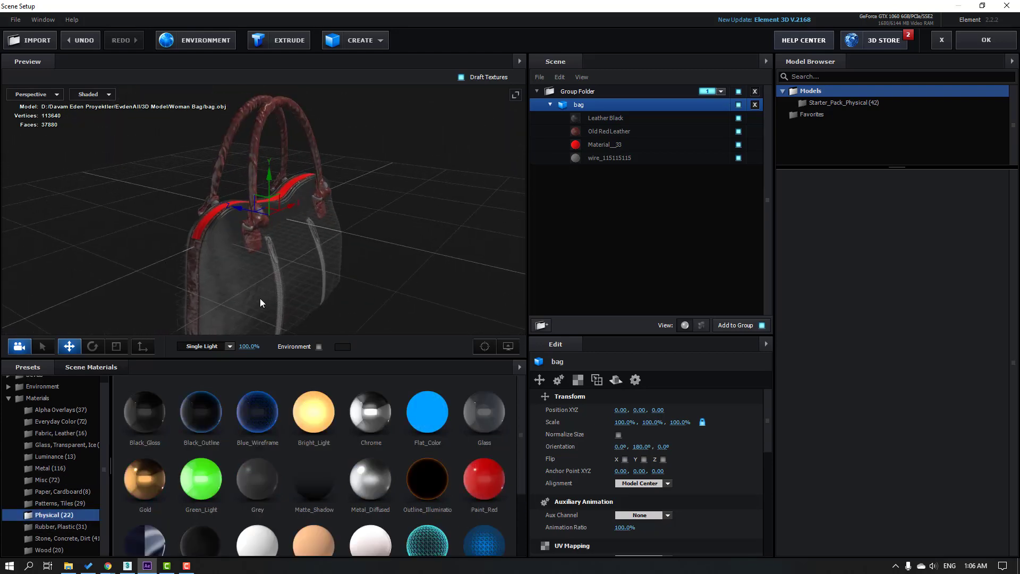
{"action": "left_click_drag", "start_coordinate": [260, 298], "coordinate": [263, 243]}
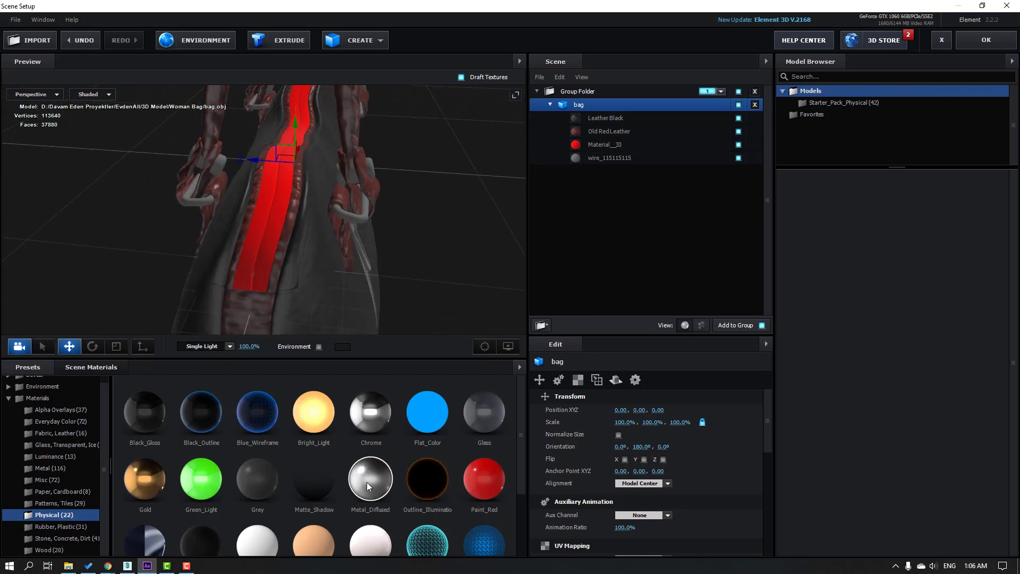
{"action": "left_click_drag", "start_coordinate": [366, 482], "coordinate": [273, 216]}
{"action": "left_click_drag", "start_coordinate": [437, 220], "coordinate": [361, 307]}
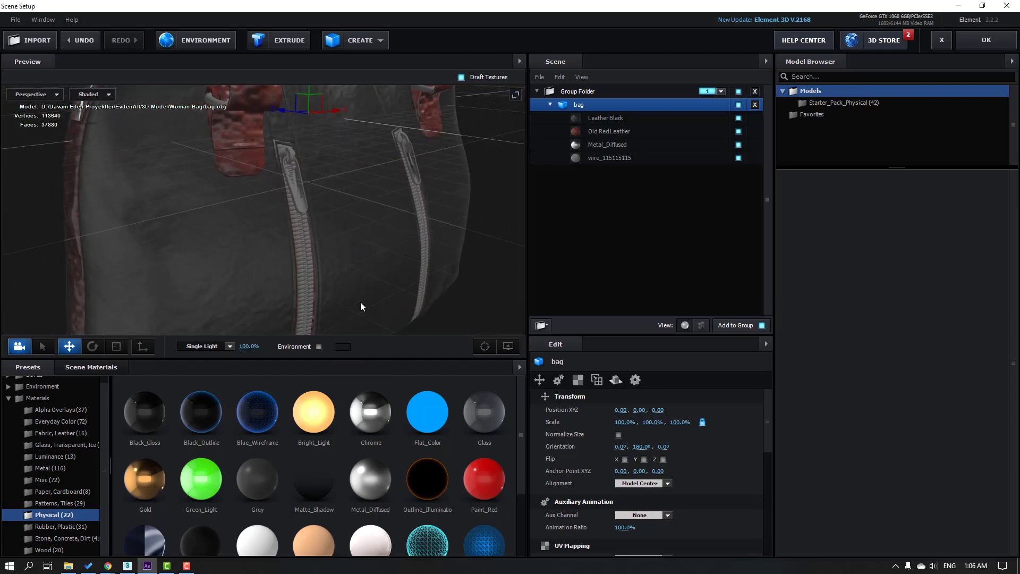
{"action": "left_click_drag", "start_coordinate": [371, 412], "coordinate": [286, 163]}
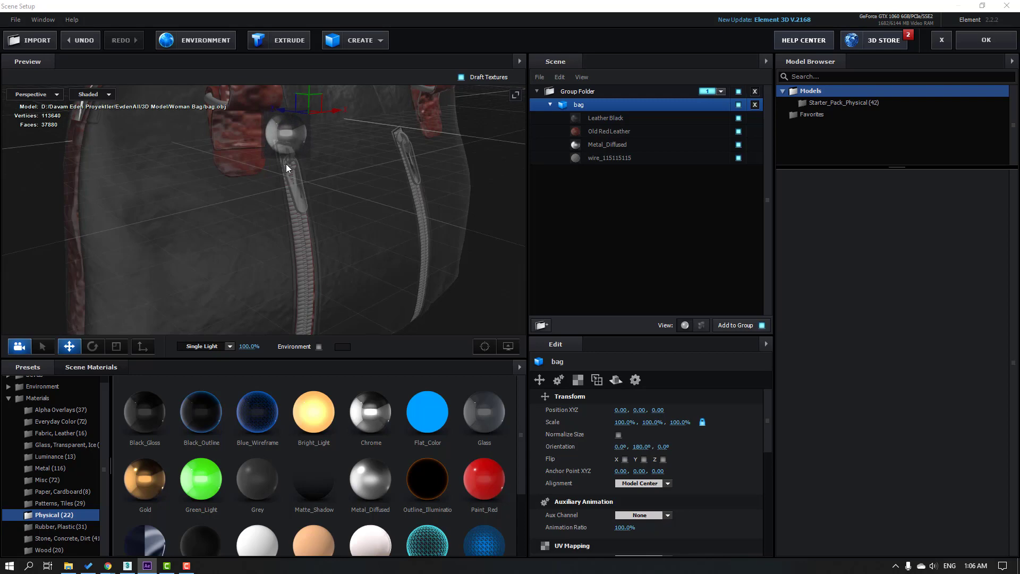
Review the whole textured bag and apply the scene back to the Woman Bag composition
{"action": "scroll", "coordinate": [397, 224], "scroll_direction": "down", "scroll_amount": 3}
{"action": "mouse_move", "coordinate": [397, 225]}
{"action": "left_mouse_down"}
{"action": "mouse_move", "coordinate": [222, 215]}
{"action": "mouse_move", "coordinate": [391, 212]}
{"action": "left_mouse_up"}
{"action": "scroll", "coordinate": [392, 213], "scroll_direction": "up", "scroll_amount": 5}
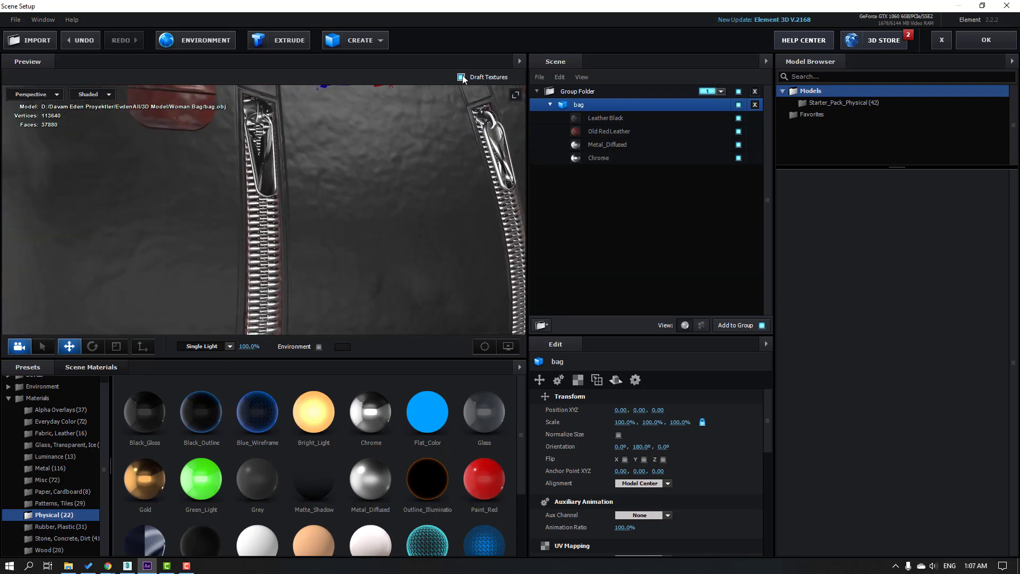
{"action": "scroll", "coordinate": [361, 190], "scroll_direction": "down", "scroll_amount": 2}
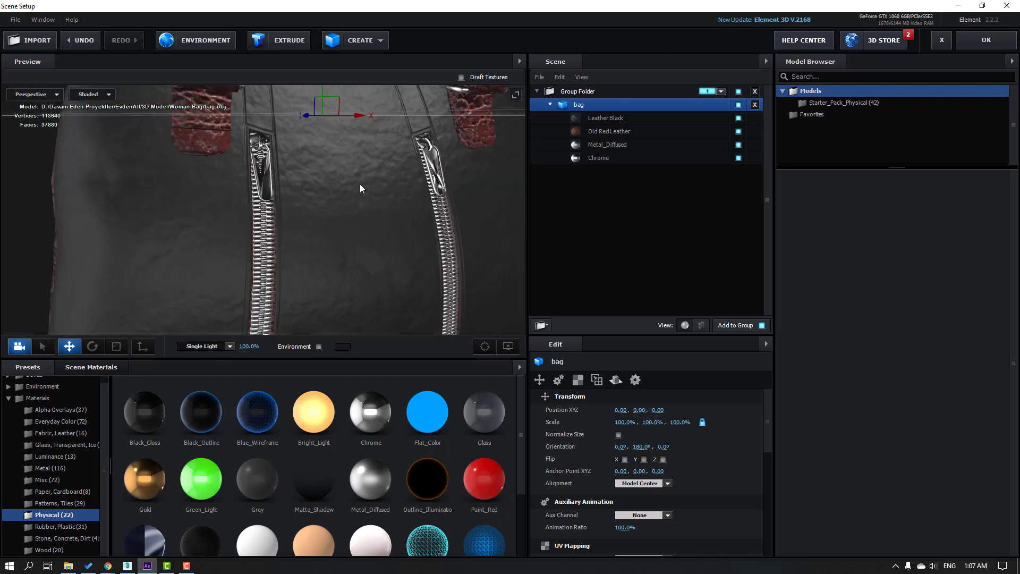
{"action": "scroll", "coordinate": [361, 160], "scroll_direction": "down", "scroll_amount": 5}
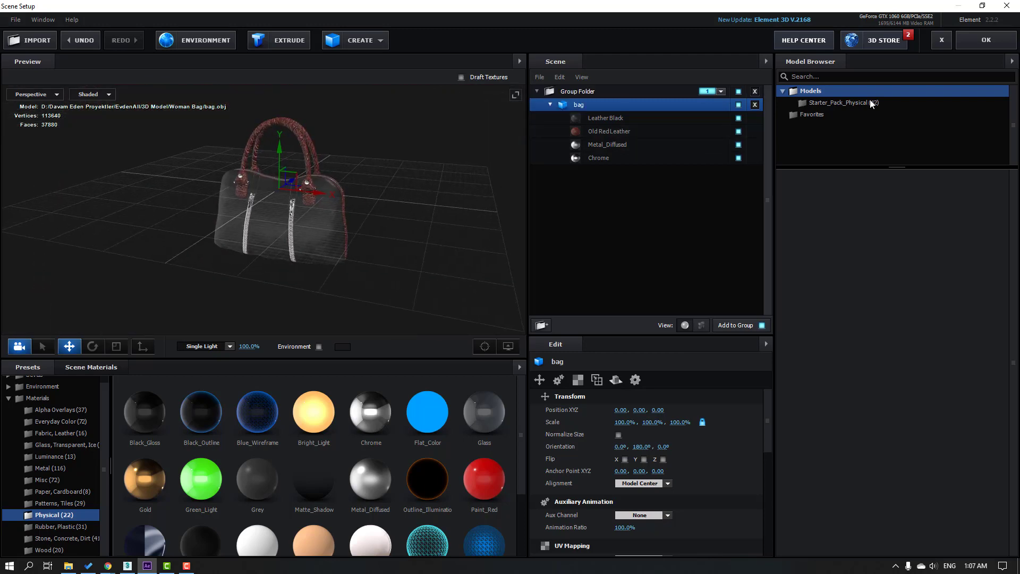
{"action": "left_click", "coordinate": [987, 45]}
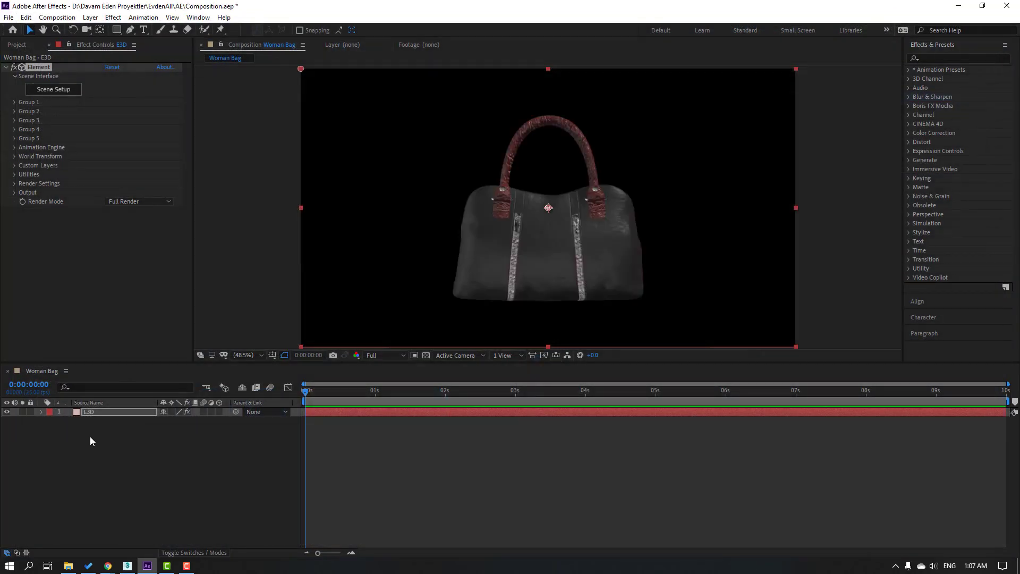
Create a Group 1 Null from Group 1's group utilities
{"action": "left_click", "coordinate": [13, 103]}
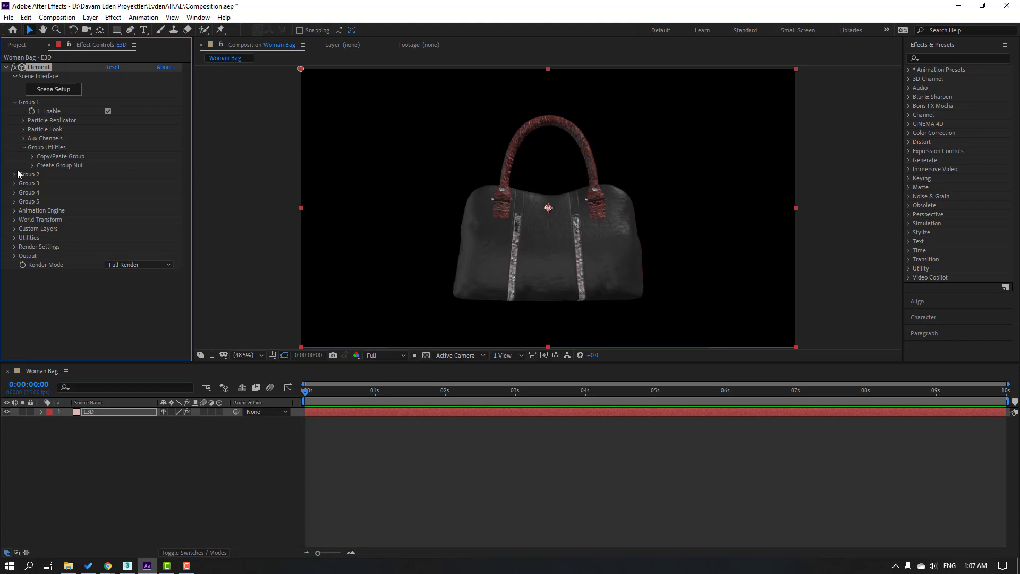
{"action": "left_click", "coordinate": [32, 167]}
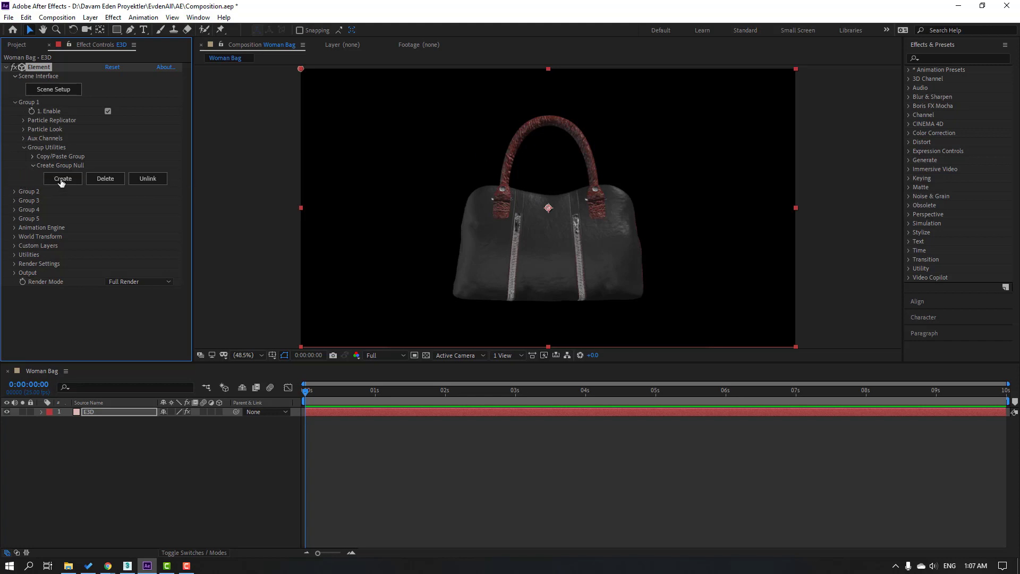
{"action": "left_click", "coordinate": [62, 179]}
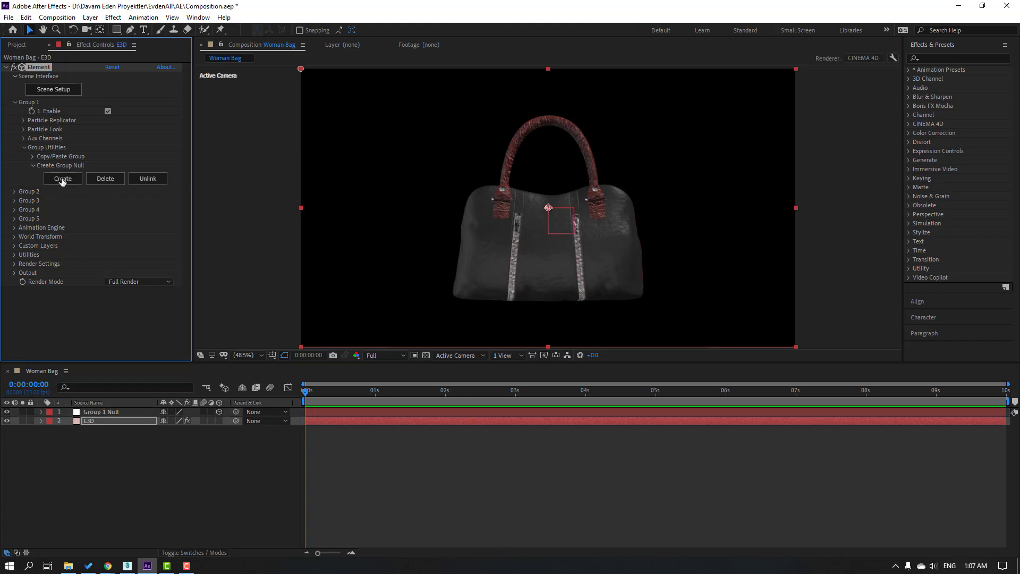
Keyframe the Group 1 Null's Scale at 0% on the first frame
{"action": "left_click", "coordinate": [109, 413]}
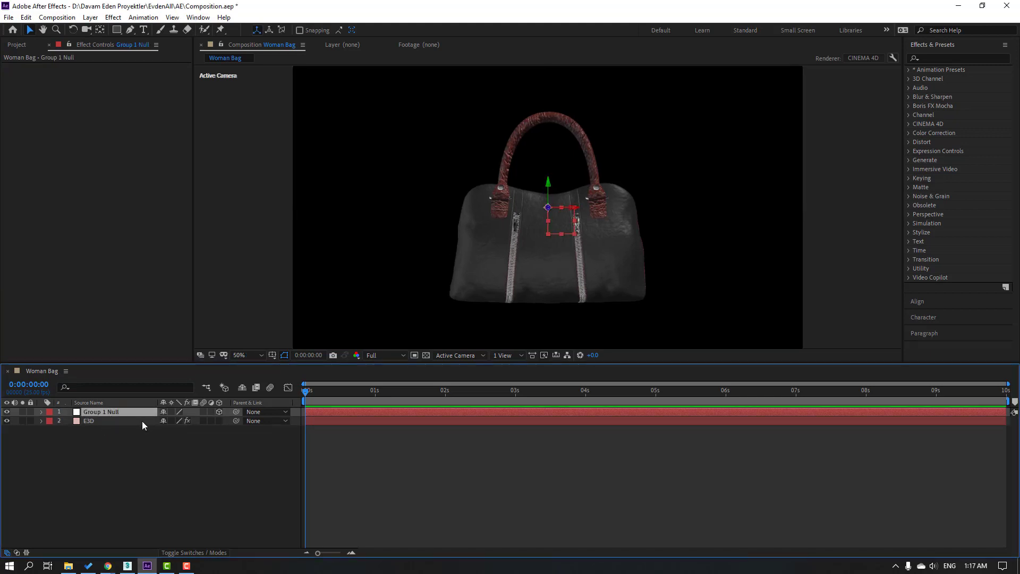
{"action": "key", "text": "s"}
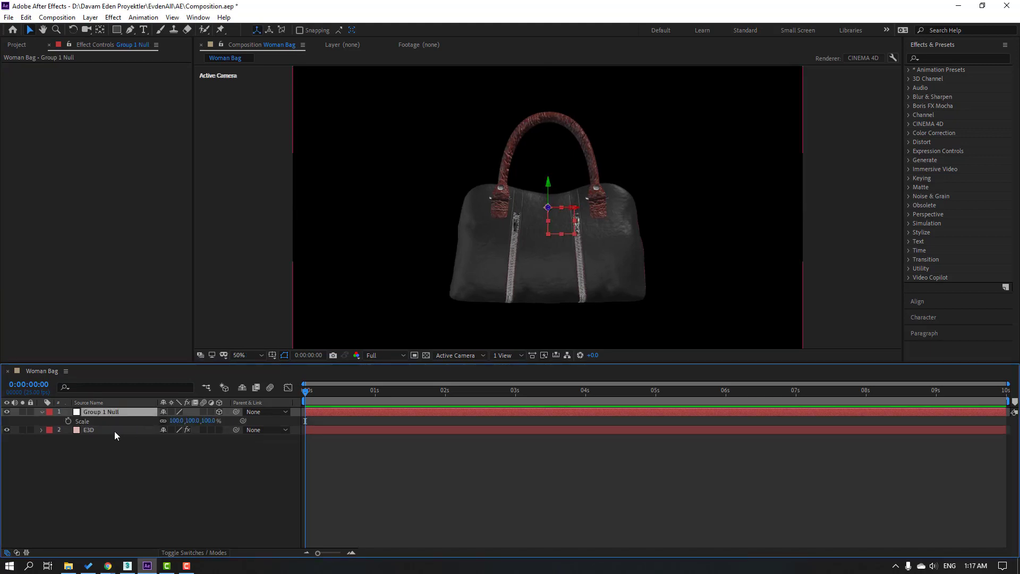
{"action": "left_click", "coordinate": [69, 421]}
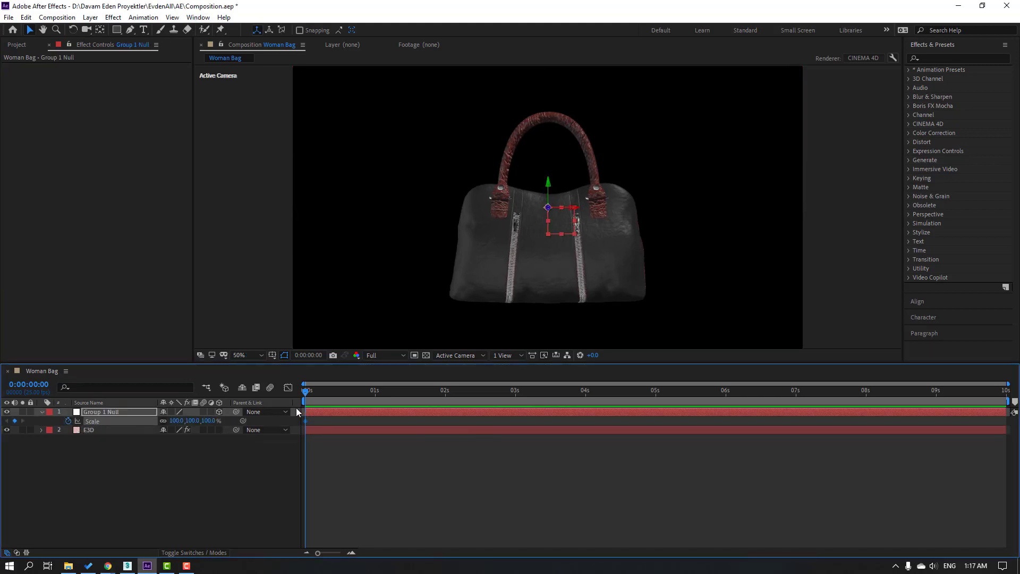
{"action": "left_click", "coordinate": [177, 421]}
{"action": "type", "text": "0"}
{"action": "key", "text": "Return"}
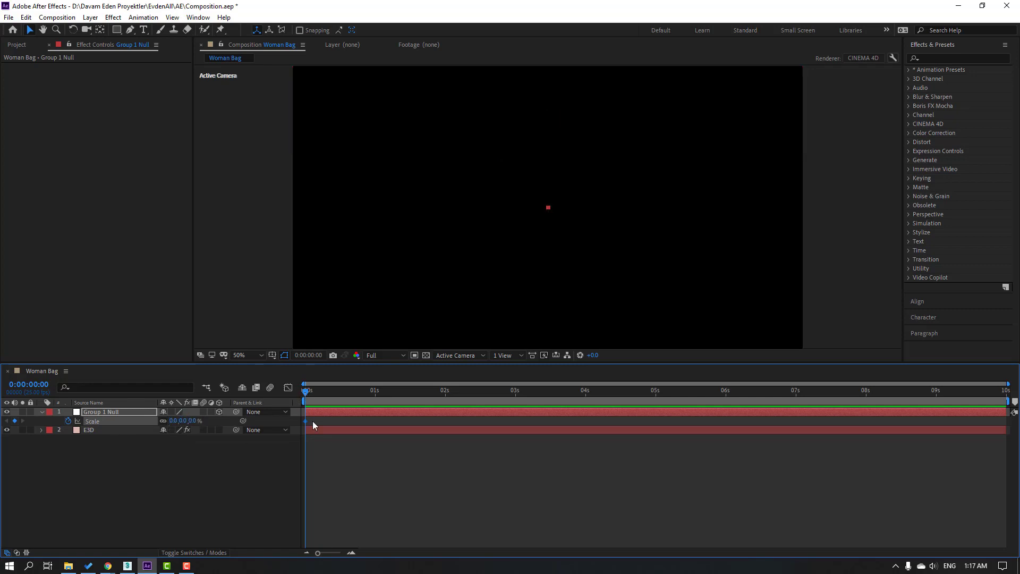
Add Scale keyframes of 70%, 55% and 60% at frames 10, 20 and 1:05
{"action": "left_click", "coordinate": [333, 391]}
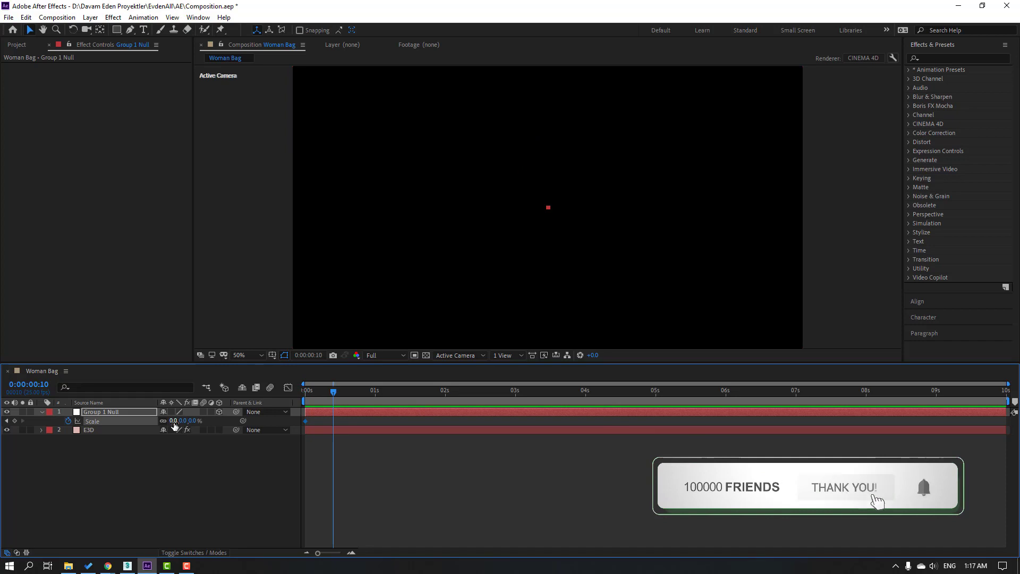
{"action": "left_click", "coordinate": [174, 421]}
{"action": "type", "text": "70"}
{"action": "key", "text": "Return"}
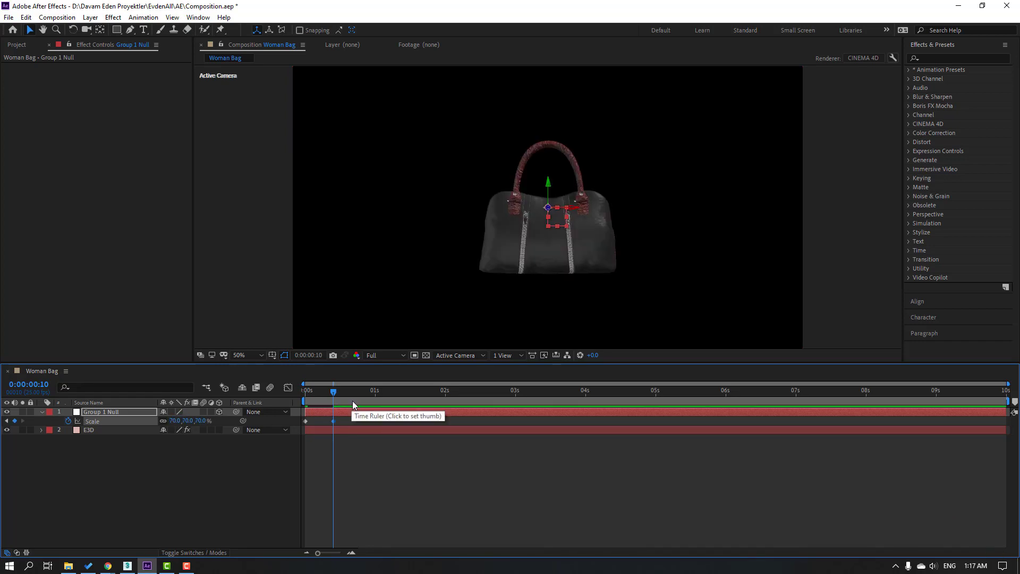
{"action": "key", "text": "shift+Page_Down"}
{"action": "left_click", "coordinate": [176, 421]}
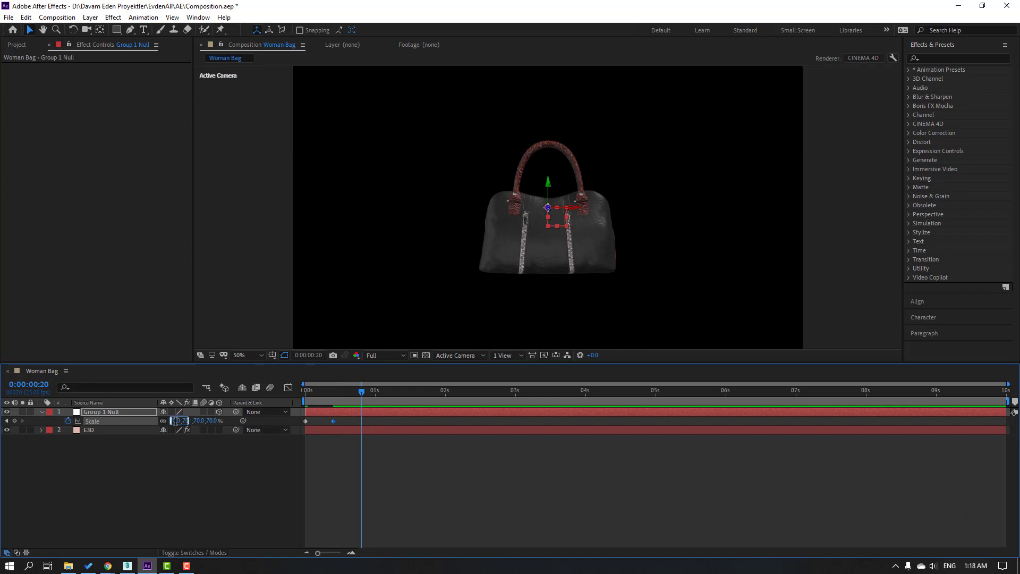
{"action": "type", "text": "55"}
{"action": "key", "text": "Return"}
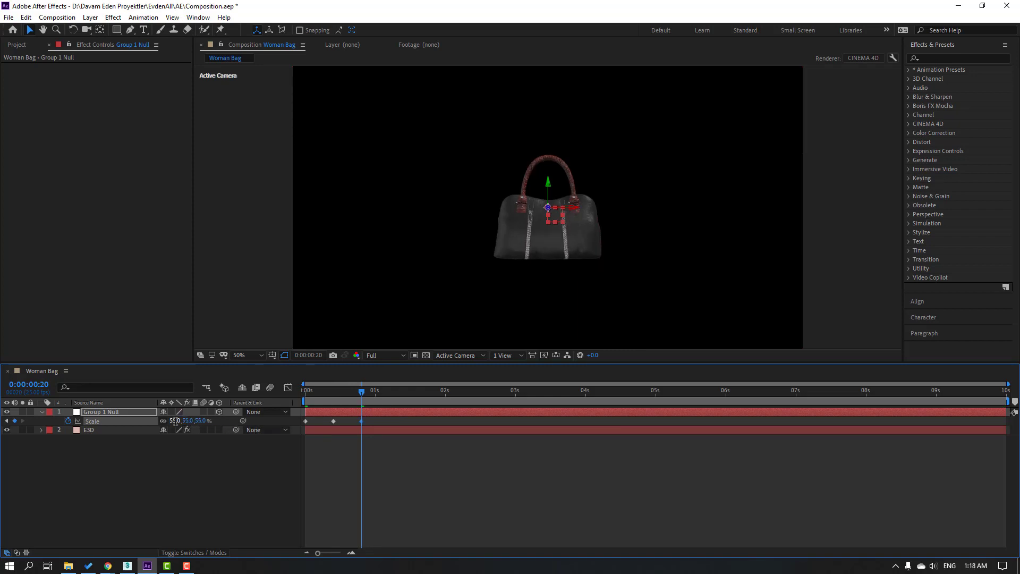
{"action": "key", "text": "shift+Page_Down"}
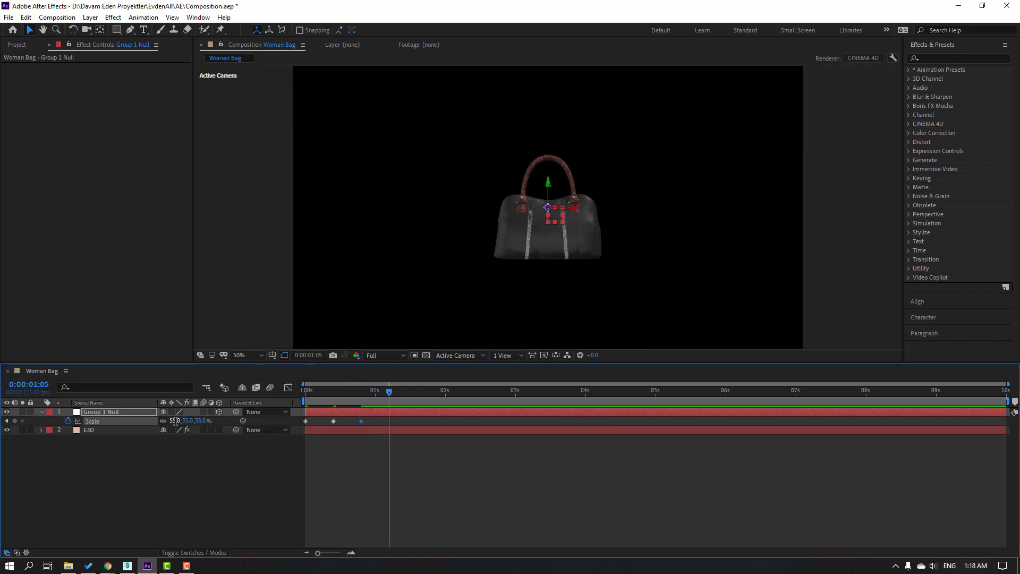
{"action": "left_click", "coordinate": [175, 421]}
{"action": "type", "text": "60"}
{"action": "key", "text": "Return"}
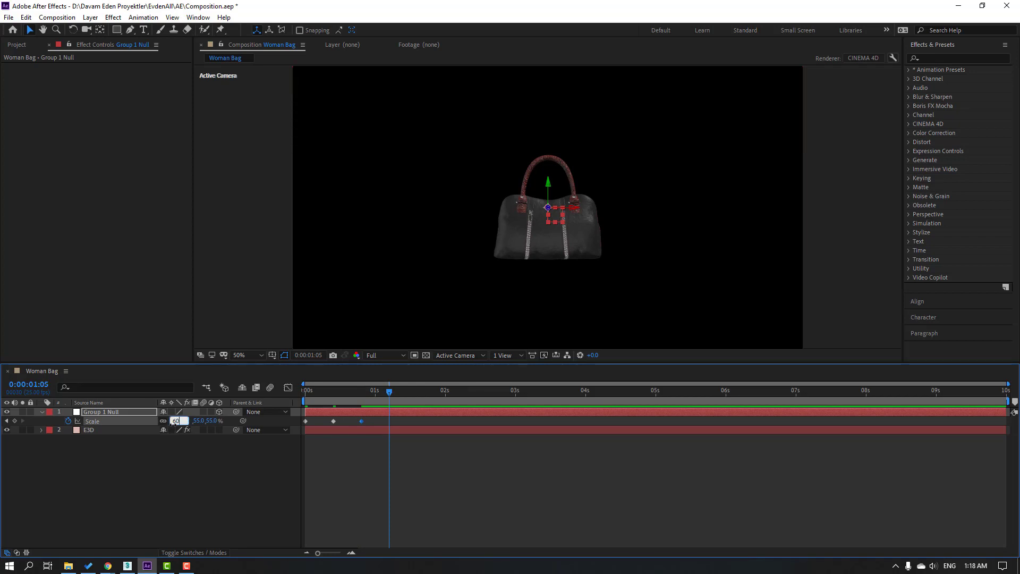
Apply Easy Ease to all four Scale keyframes and preview the pop-in
{"action": "left_click_drag", "start_coordinate": [406, 417], "coordinate": [329, 437]}
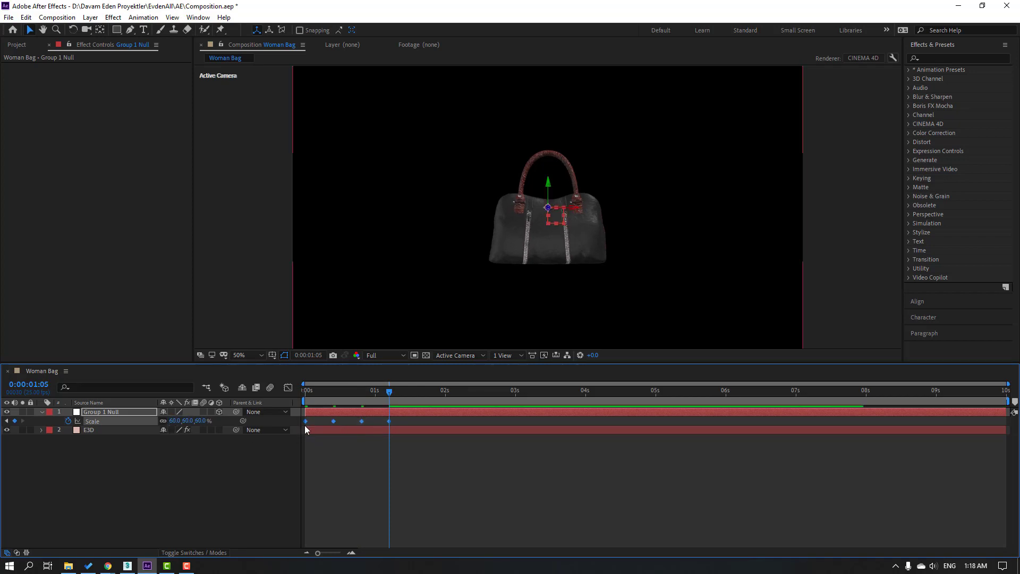
{"action": "right_click", "coordinate": [305, 423]}
{"action": "mouse_move", "coordinate": [330, 418]}
{"action": "left_click", "coordinate": [462, 451]}
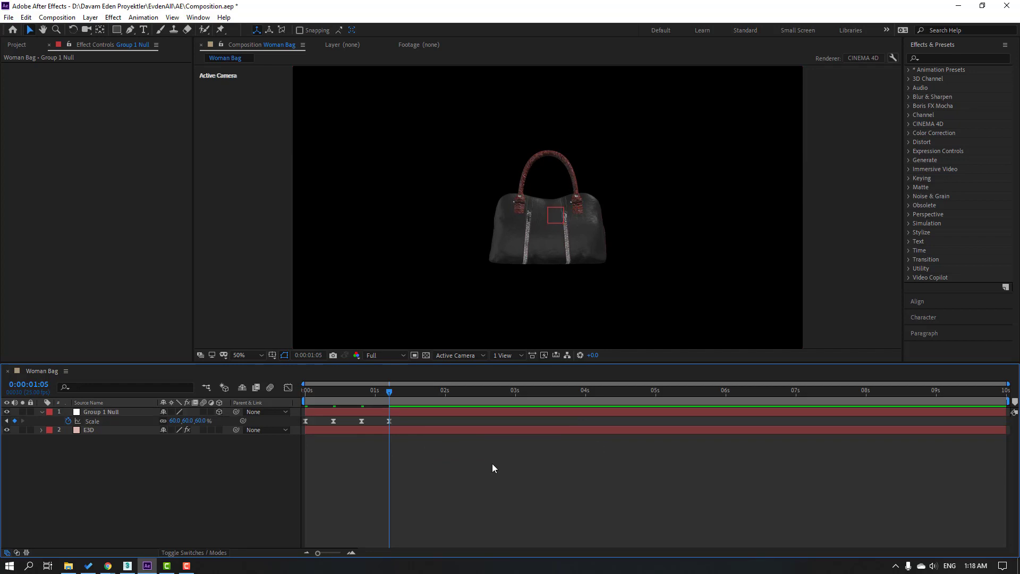
{"action": "key", "text": "space"}
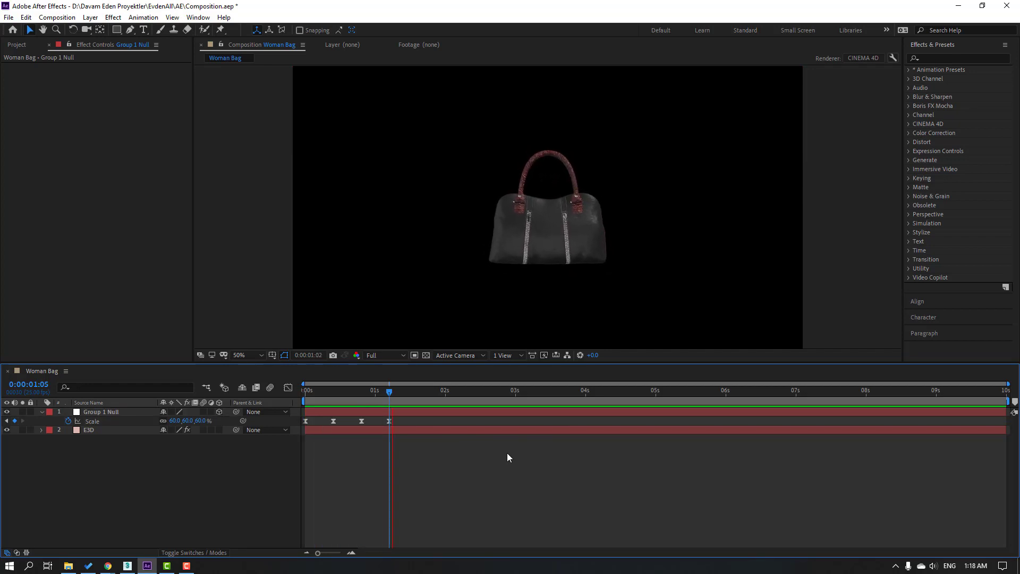
{"action": "key", "text": "space"}
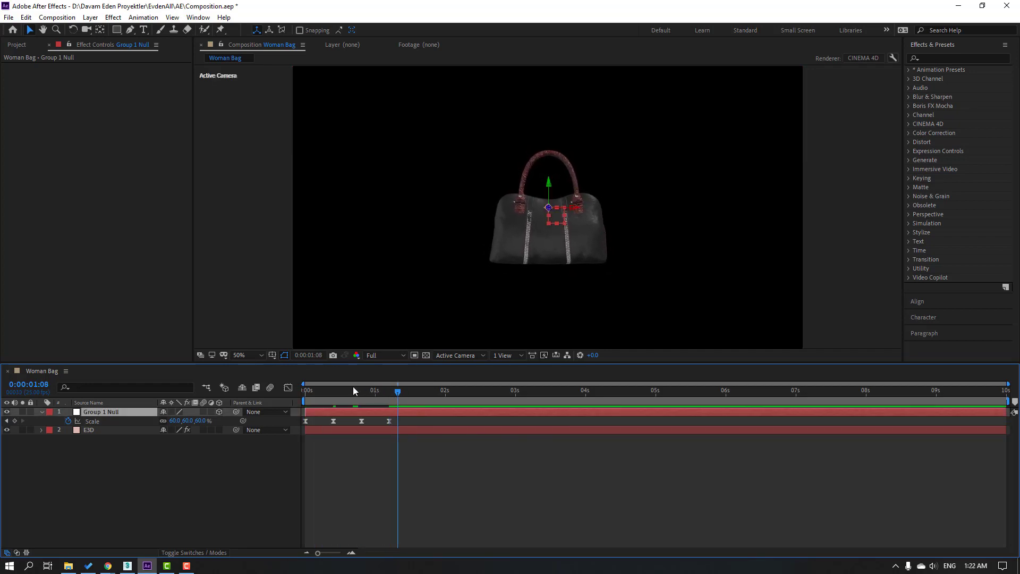
{"action": "left_click_drag", "start_coordinate": [350, 393], "coordinate": [334, 394]}
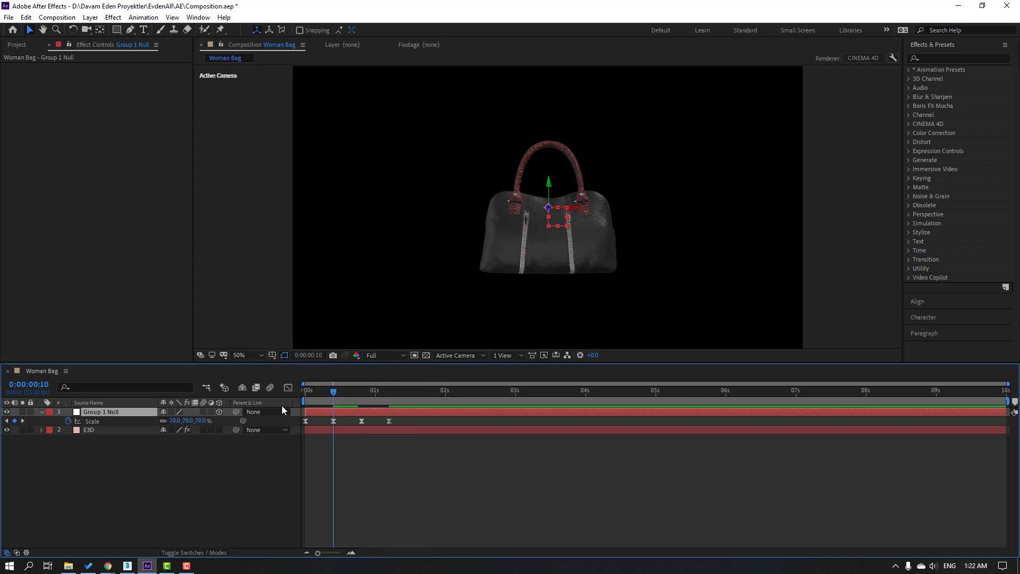
Keyframe the null's X and Y Rotation, tilting X to +10° and turning Y to about +22°
{"action": "key", "text": "alt+shift+r"}
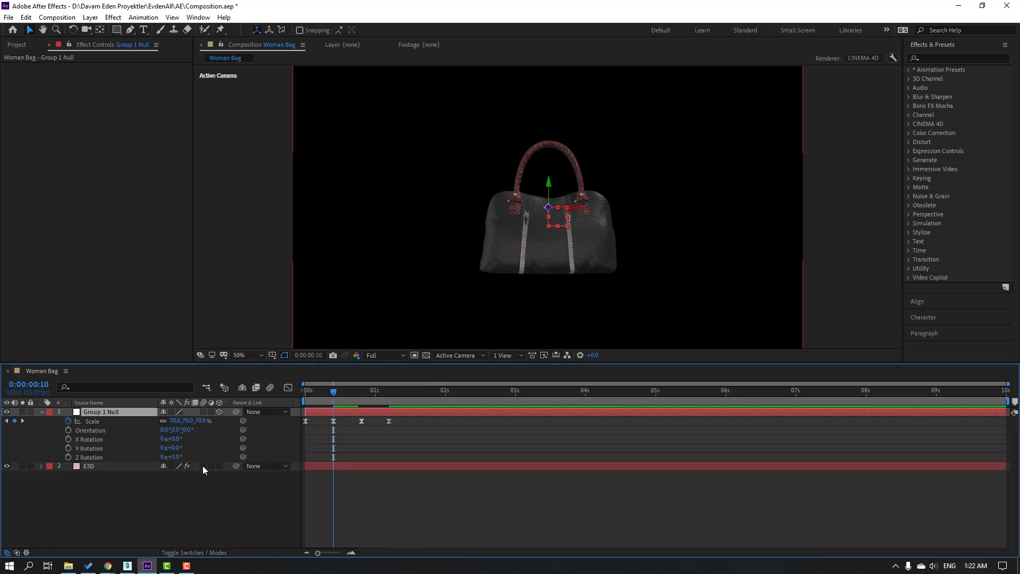
{"action": "left_click", "coordinate": [68, 439]}
{"action": "left_click", "coordinate": [68, 448]}
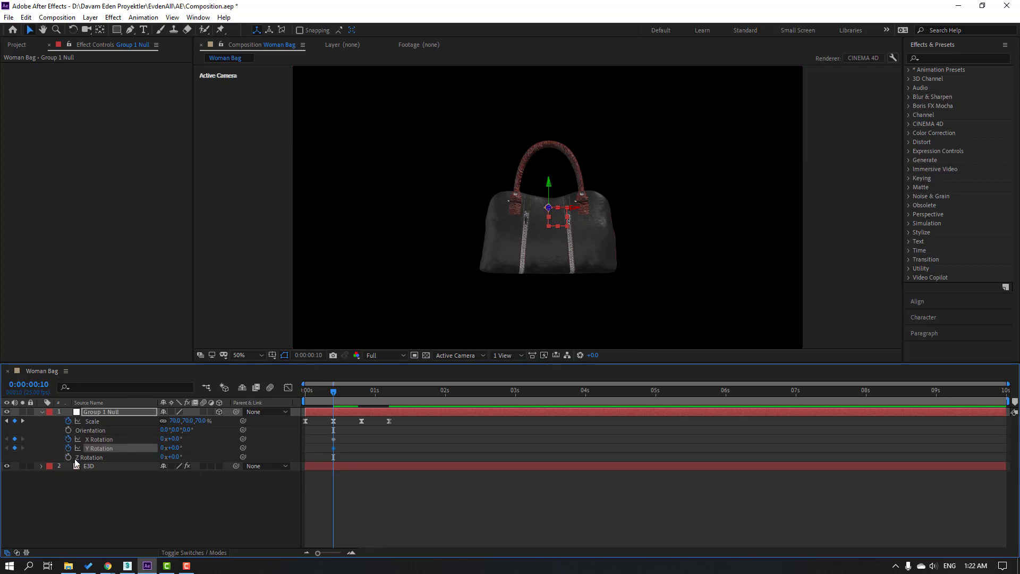
{"action": "mouse_move", "coordinate": [171, 447]}
{"action": "left_mouse_down"}
{"action": "mouse_move", "coordinate": [154, 452]}
{"action": "mouse_move", "coordinate": [177, 439]}
{"action": "left_mouse_up"}
{"action": "left_click_drag", "start_coordinate": [333, 391], "coordinate": [319, 390]}
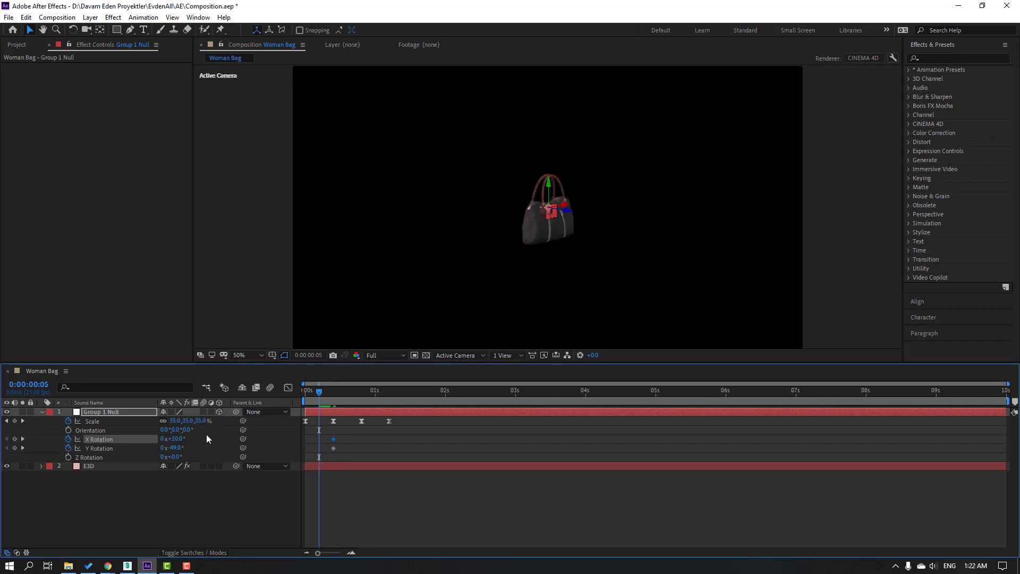
{"action": "left_click_drag", "start_coordinate": [172, 448], "coordinate": [198, 437]}
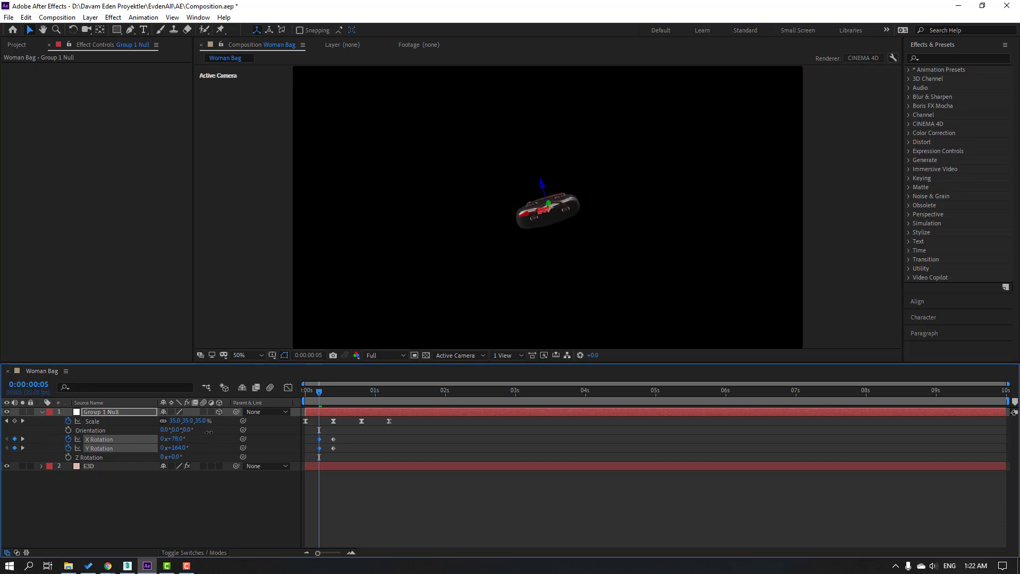
{"action": "left_click", "coordinate": [345, 435]}
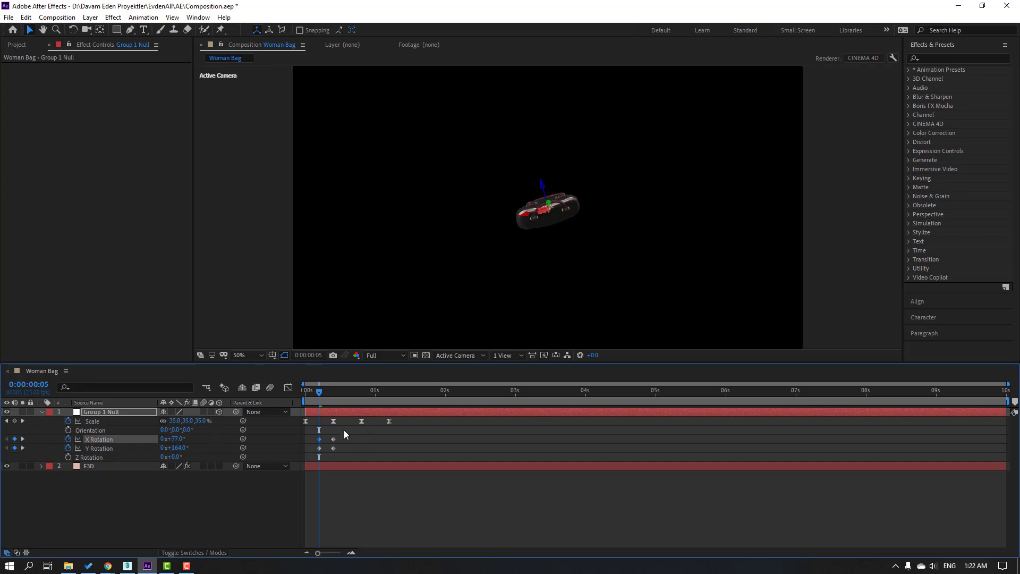
{"action": "left_click_drag", "start_coordinate": [312, 395], "coordinate": [334, 394]}
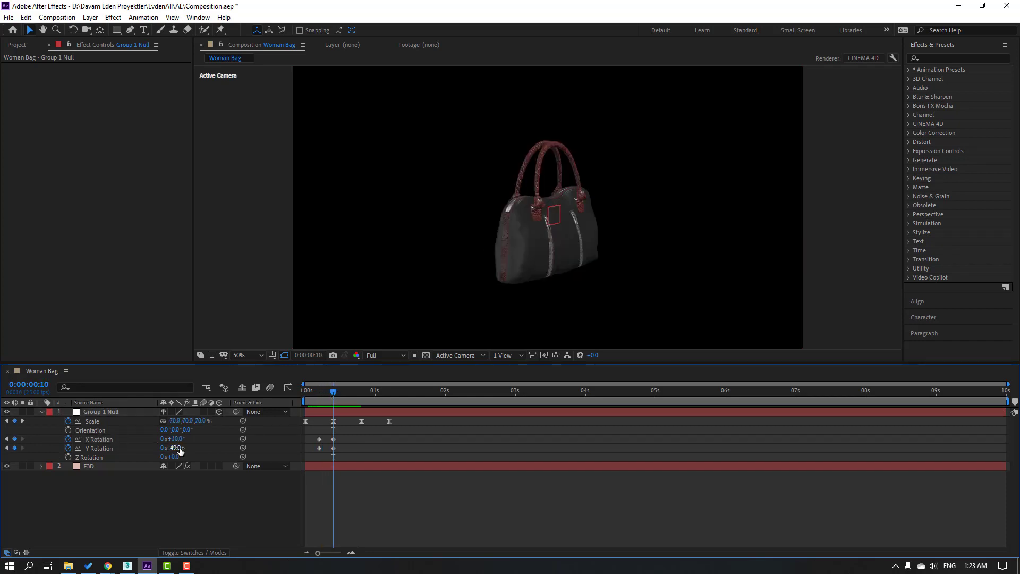
Refine the final Y Rotation to -48° and check the spin
{"action": "left_click_drag", "start_coordinate": [180, 451], "coordinate": [189, 445]}
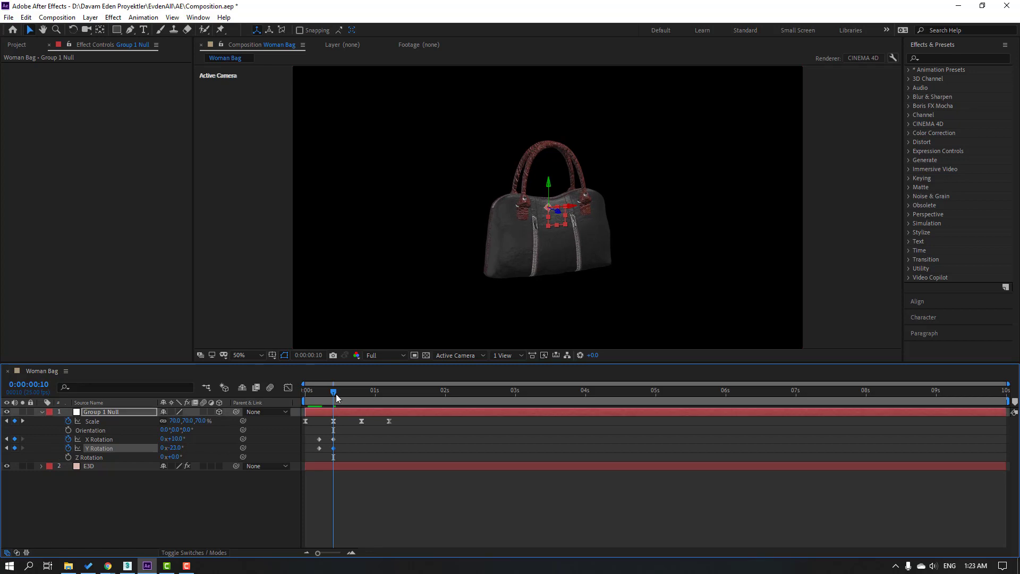
{"action": "mouse_move", "coordinate": [335, 393]}
{"action": "left_mouse_down"}
{"action": "mouse_move", "coordinate": [322, 396]}
{"action": "mouse_move", "coordinate": [336, 395]}
{"action": "left_mouse_up"}
{"action": "key", "text": "space"}
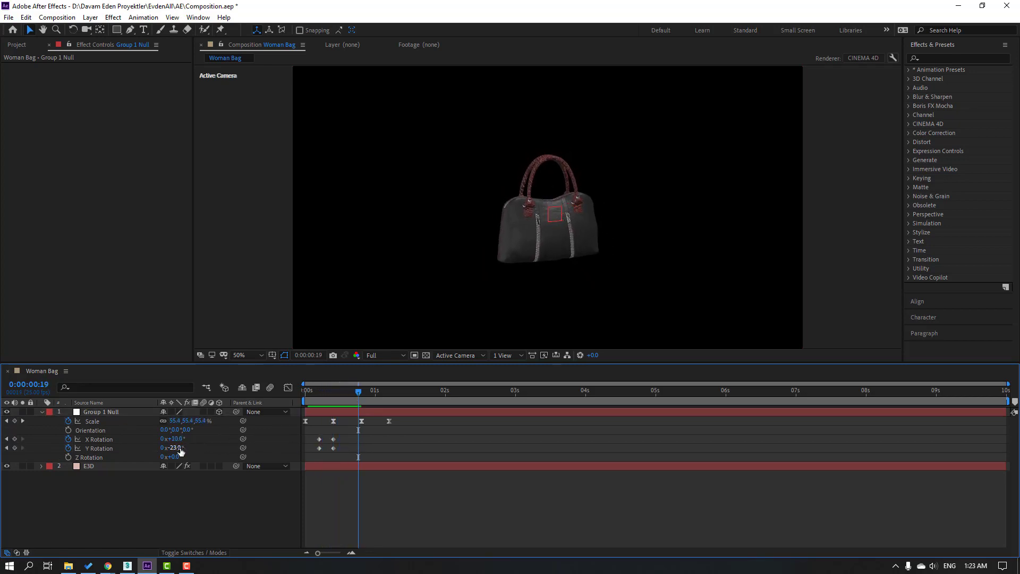
{"action": "left_click_drag", "start_coordinate": [175, 448], "coordinate": [167, 439]}
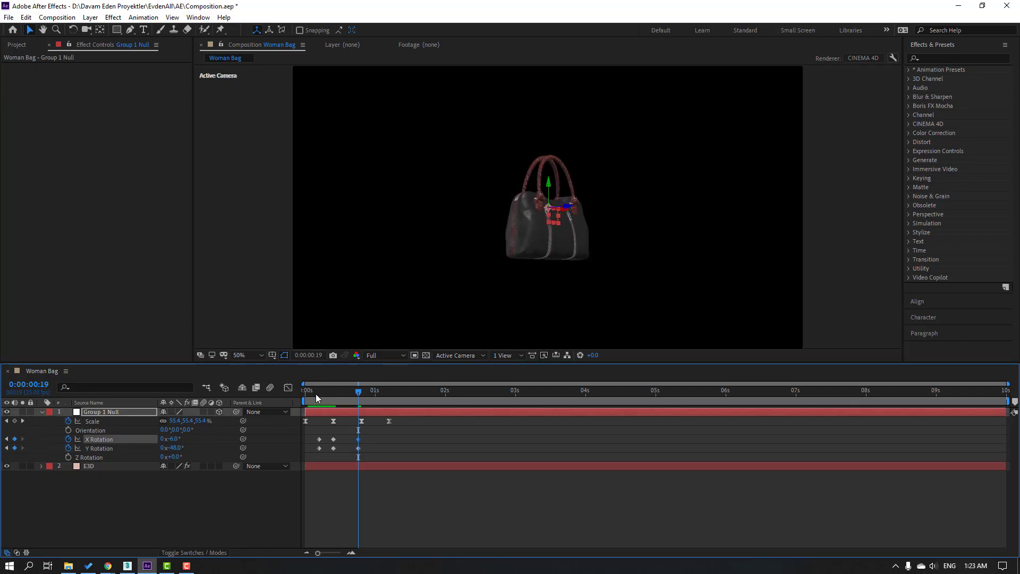
{"action": "left_click_drag", "start_coordinate": [324, 396], "coordinate": [350, 397]}
Move the ending rotation keyframes to 5 seconds and end the work area at 5 seconds
{"action": "left_click_drag", "start_coordinate": [370, 433], "coordinate": [504, 448]}
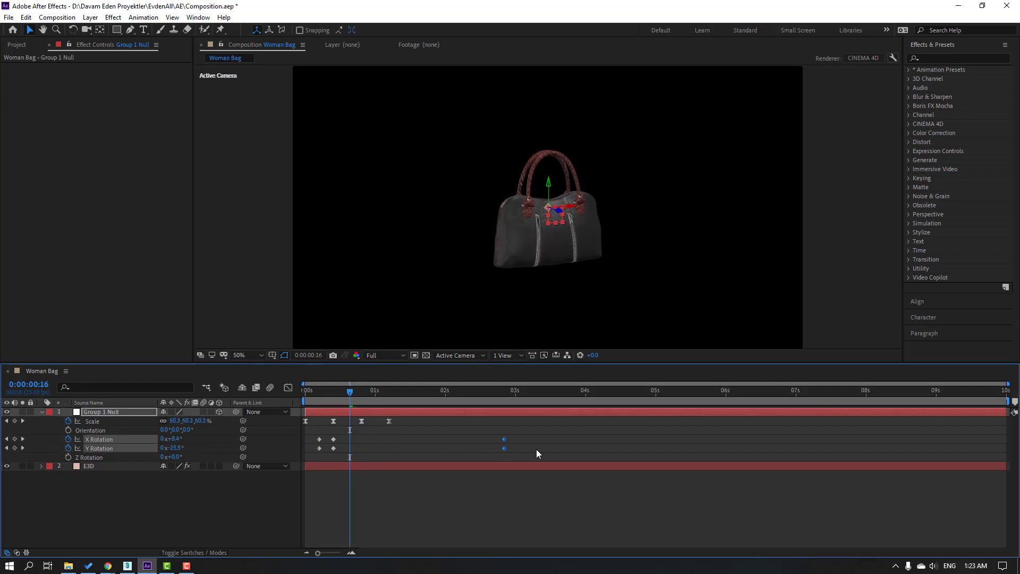
{"action": "left_click_drag", "start_coordinate": [610, 446], "coordinate": [655, 446]}
{"action": "left_click_drag", "start_coordinate": [1008, 401], "coordinate": [657, 420]}
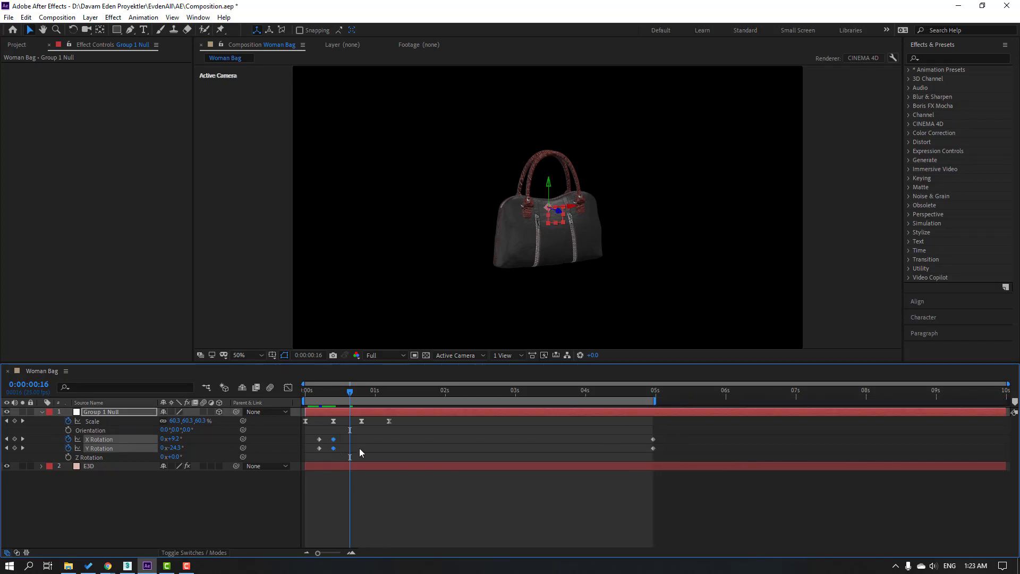
Place rotation keyframes at 0 and 5 seconds and apply Easy Ease to the 5-second pair
{"action": "left_click_drag", "start_coordinate": [359, 448], "coordinate": [391, 448]}
{"action": "mouse_move", "coordinate": [320, 448]}
{"action": "left_mouse_down"}
{"action": "mouse_move", "coordinate": [304, 450]}
{"action": "mouse_move", "coordinate": [328, 437]}
{"action": "mouse_move", "coordinate": [304, 451]}
{"action": "left_mouse_up"}
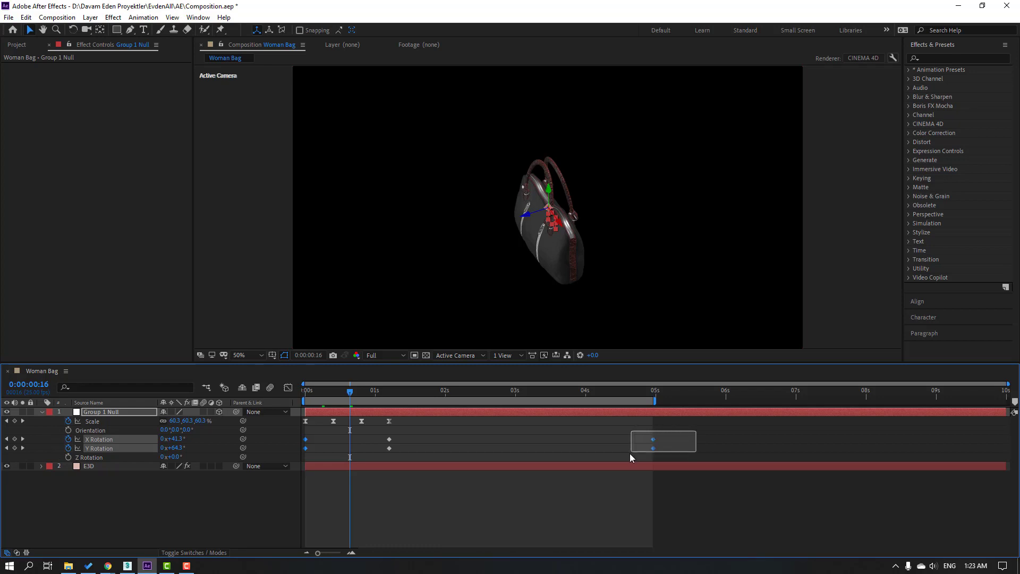
{"action": "left_click_drag", "start_coordinate": [630, 456], "coordinate": [630, 455]}
{"action": "right_click", "coordinate": [653, 449]}
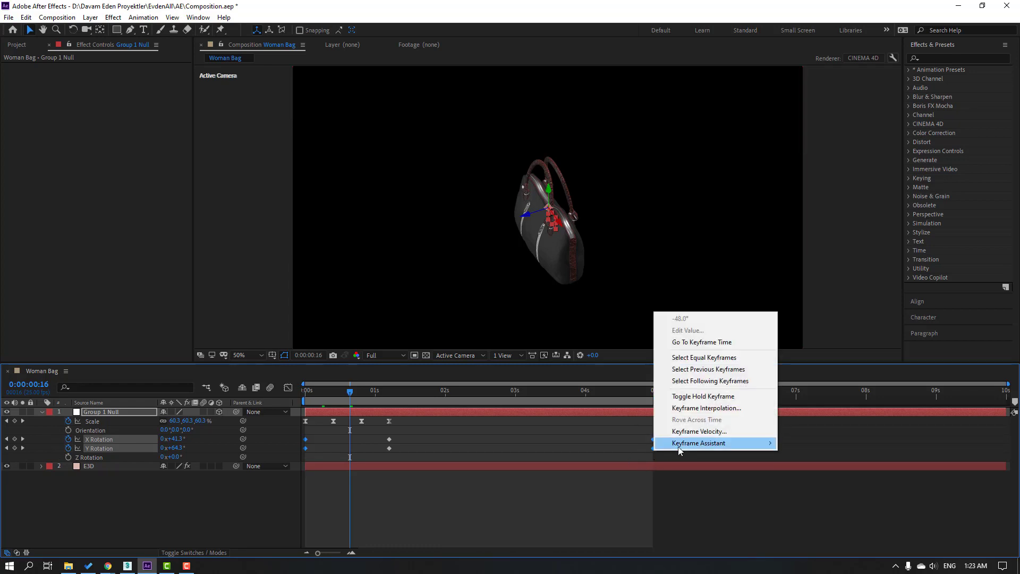
{"action": "mouse_move", "coordinate": [679, 451]}
{"action": "left_click", "coordinate": [801, 483]}
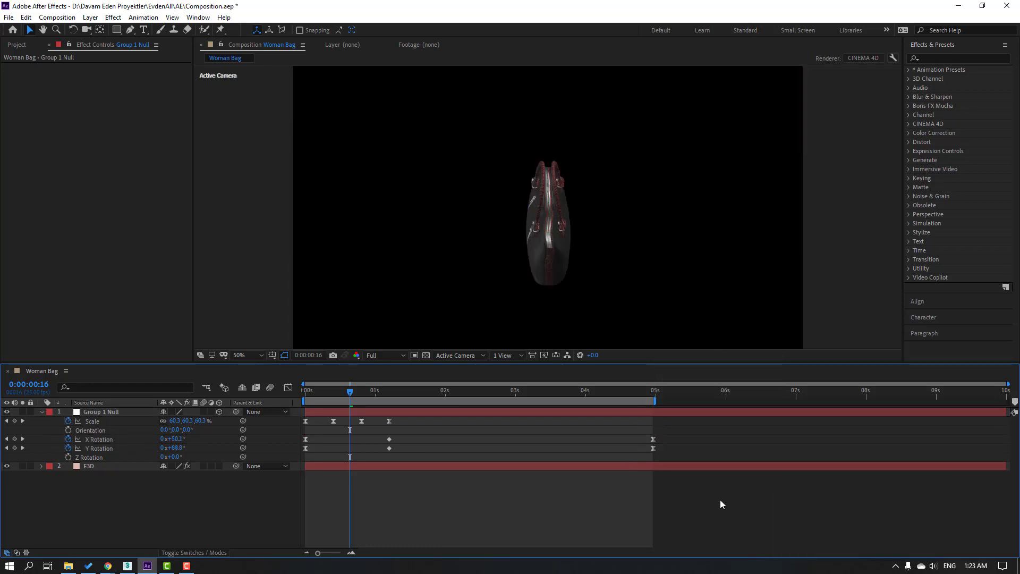
Preview the spin and select all X and Y Rotation keyframes
{"action": "key", "text": "space"}
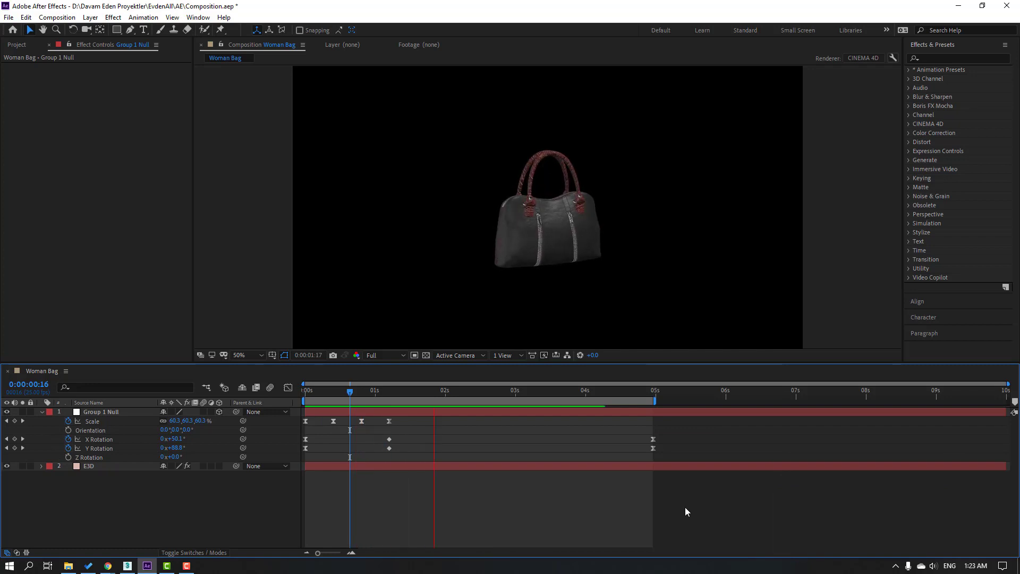
{"action": "left_click", "coordinate": [388, 439]}
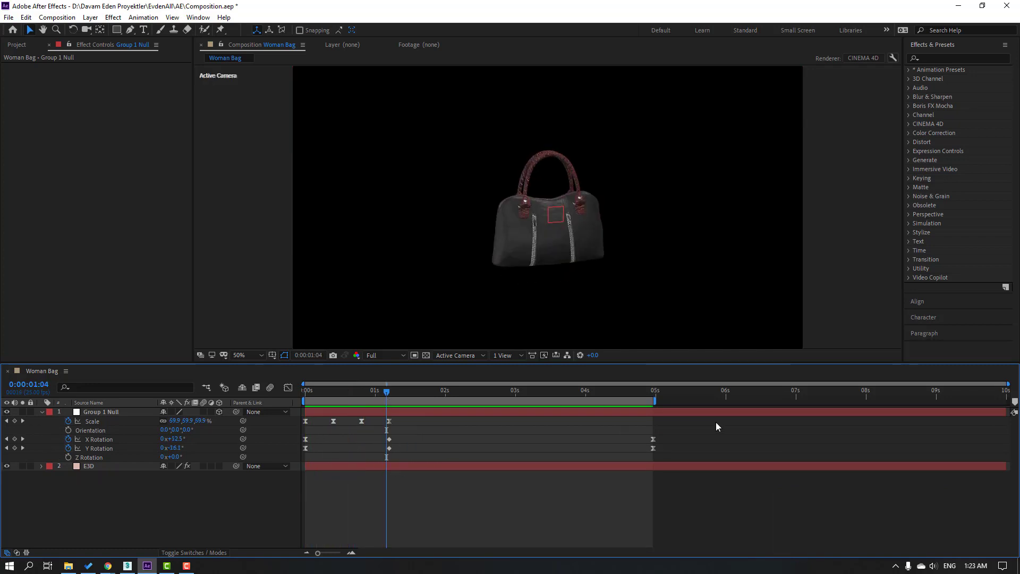
{"action": "left_click_drag", "start_coordinate": [684, 447], "coordinate": [308, 459]}
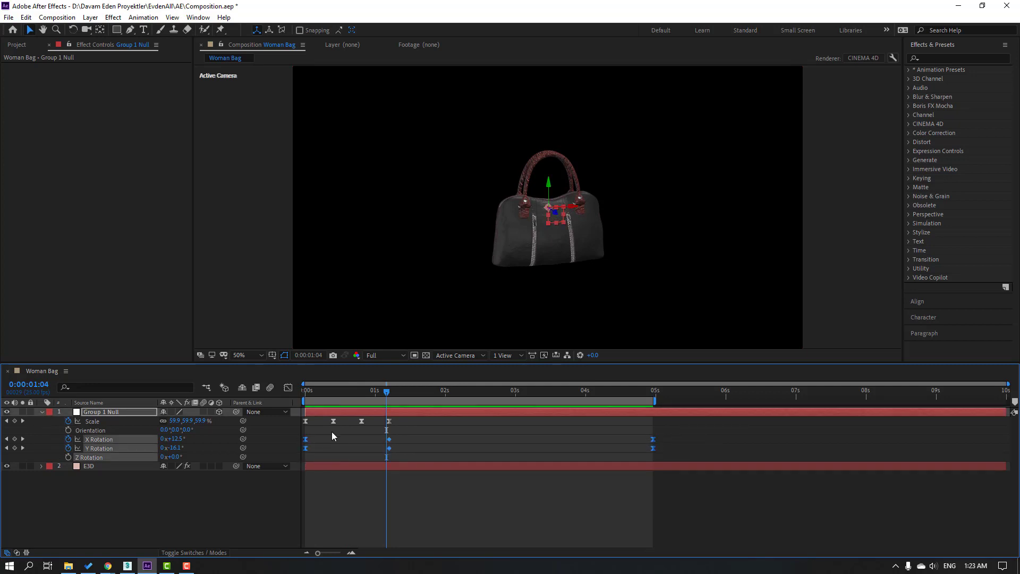
In the Graph Editor, drag the X and Y Rotation incoming speed handles for stronger easing
{"action": "left_click", "coordinate": [288, 390]}
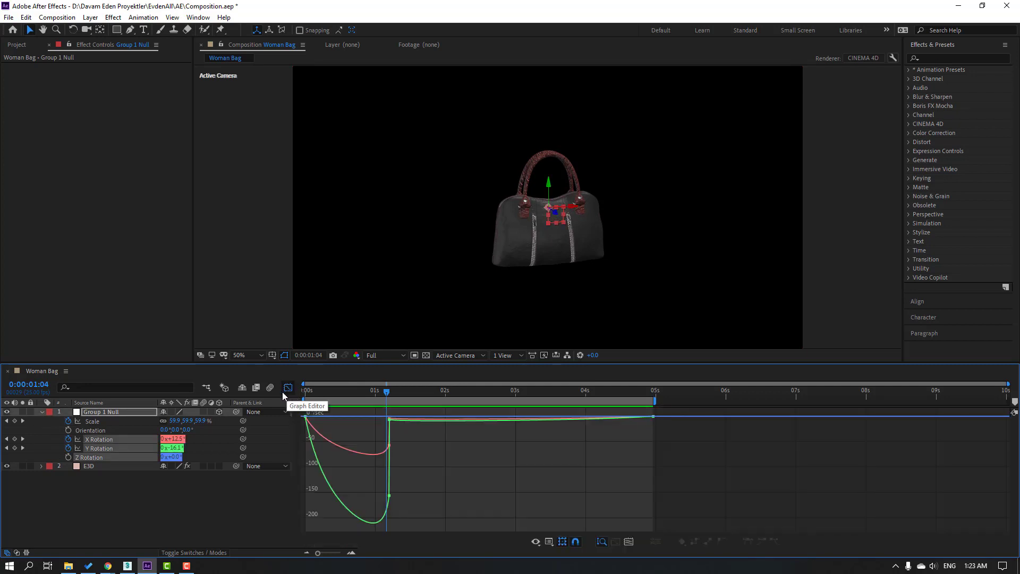
{"action": "left_click", "coordinate": [380, 452]}
{"action": "left_click_drag", "start_coordinate": [381, 445], "coordinate": [370, 420]}
{"action": "left_click", "coordinate": [390, 462]}
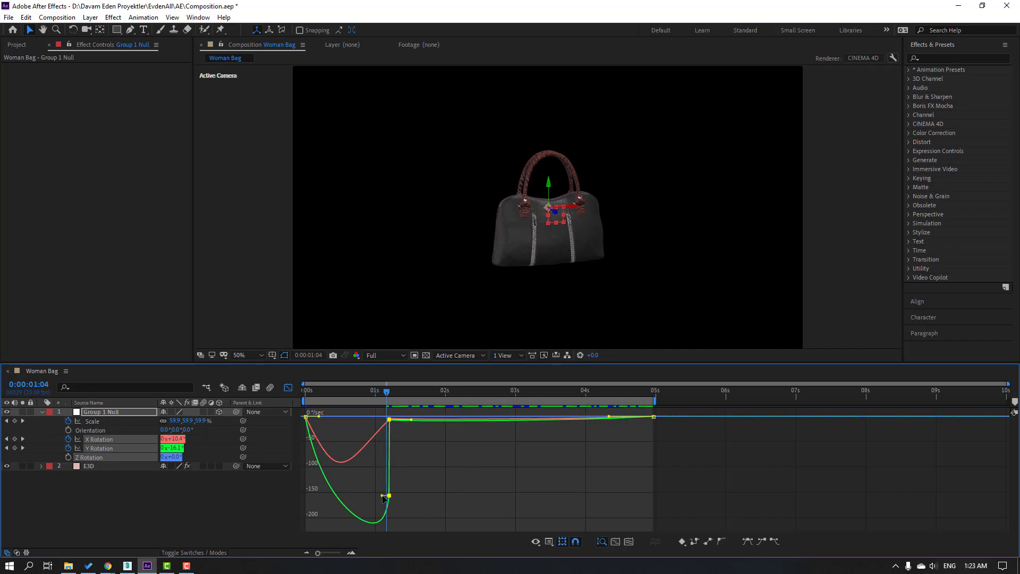
{"action": "left_click_drag", "start_coordinate": [389, 495], "coordinate": [366, 418]}
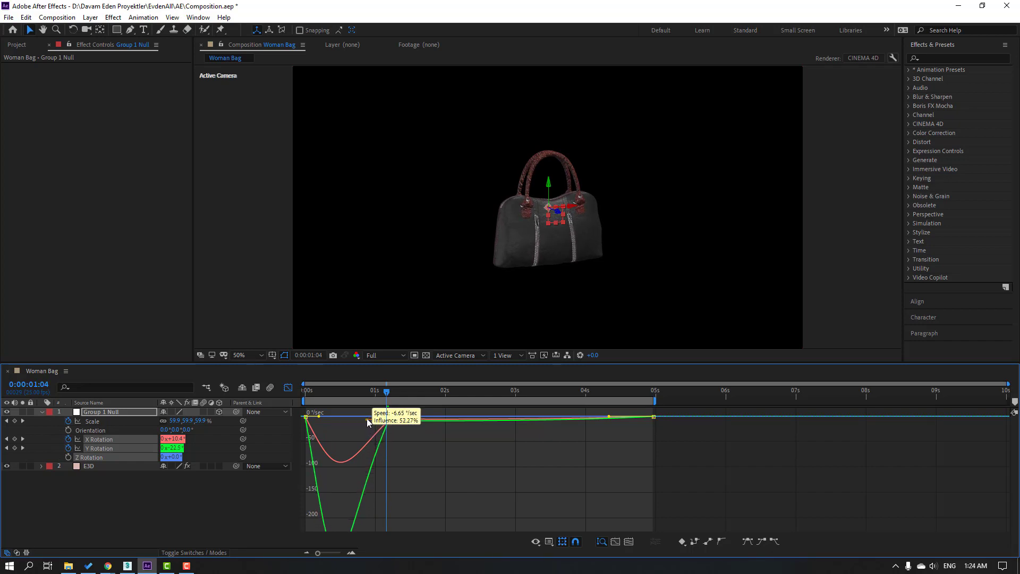
{"action": "left_click", "coordinate": [503, 463]}
{"action": "key", "text": "space"}
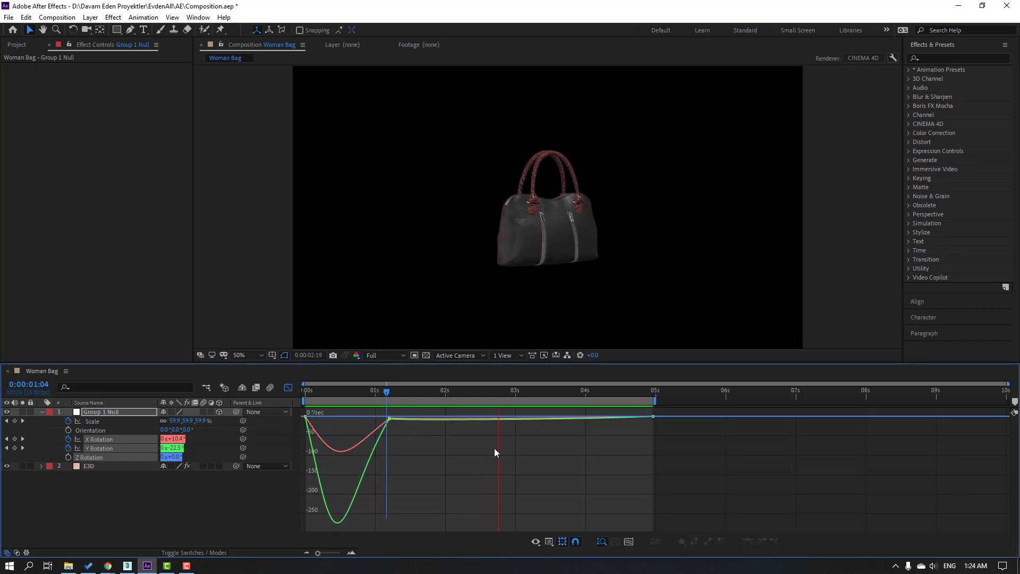
{"action": "key", "text": "space"}
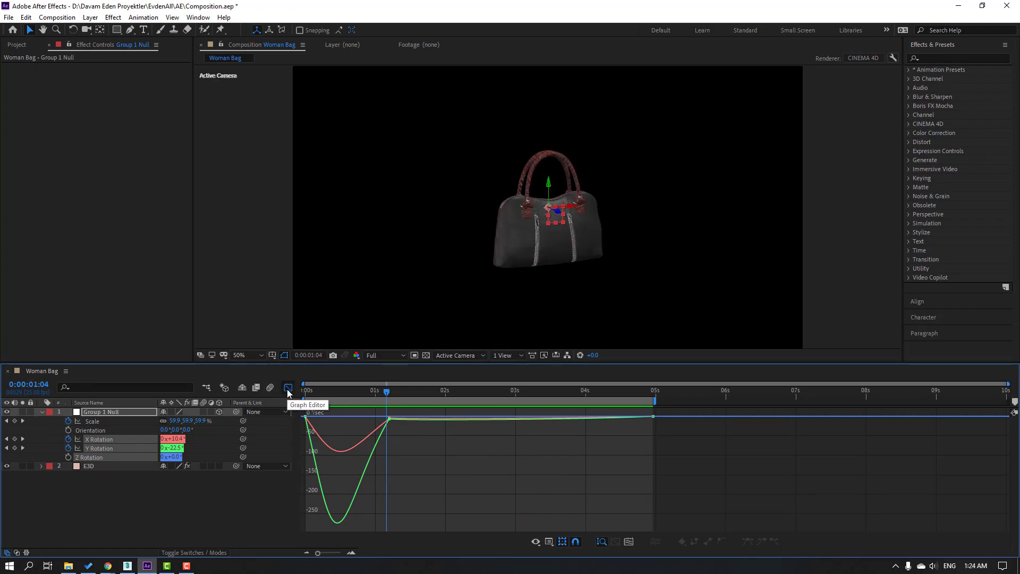
Preview the animation in the keyframe timeline and select the three Scale keyframes
{"action": "left_click", "coordinate": [287, 389]}
{"action": "key", "text": "space"}
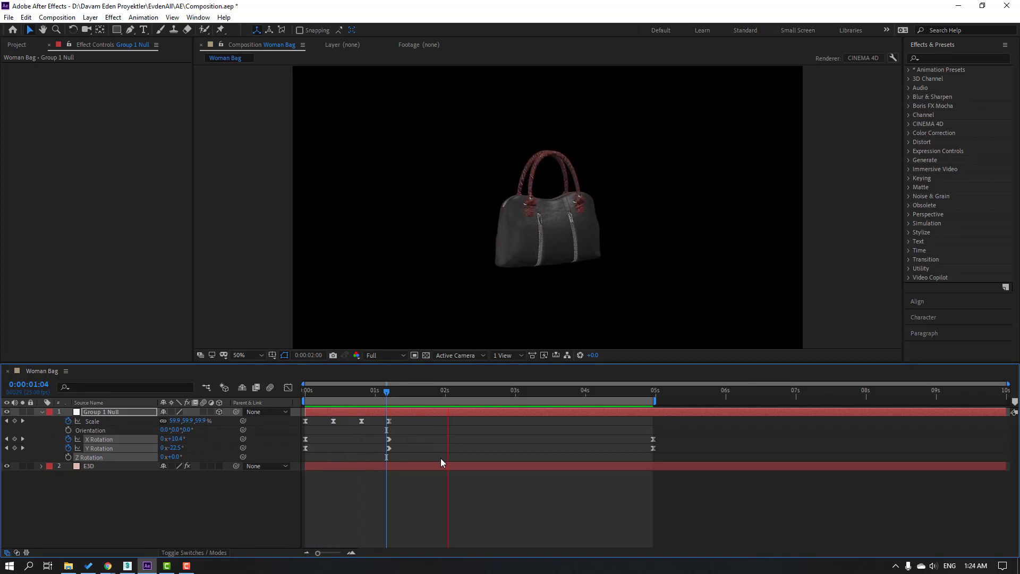
{"action": "key", "text": "space"}
{"action": "left_click", "coordinate": [390, 429]}
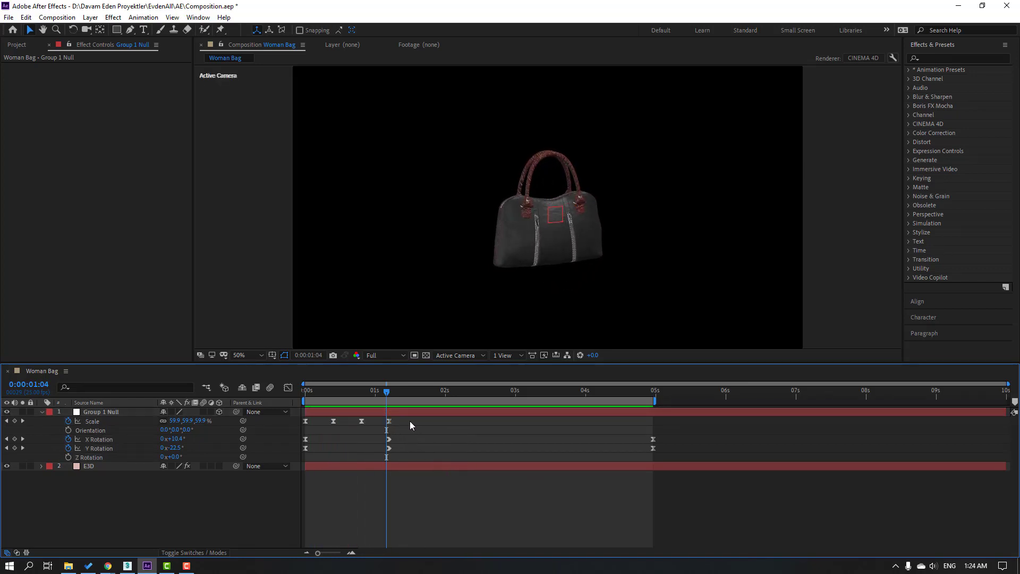
{"action": "left_click_drag", "start_coordinate": [356, 421], "coordinate": [324, 424]}
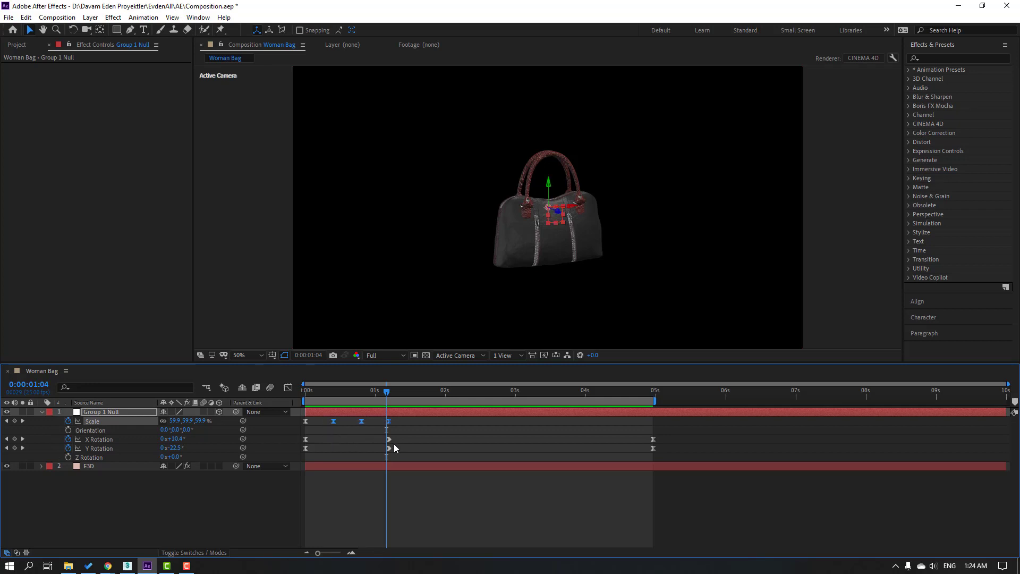
Stretch the Scale keyframes over a longer span and preview the result
{"action": "left_click_drag", "start_coordinate": [427, 423], "coordinate": [439, 423]}
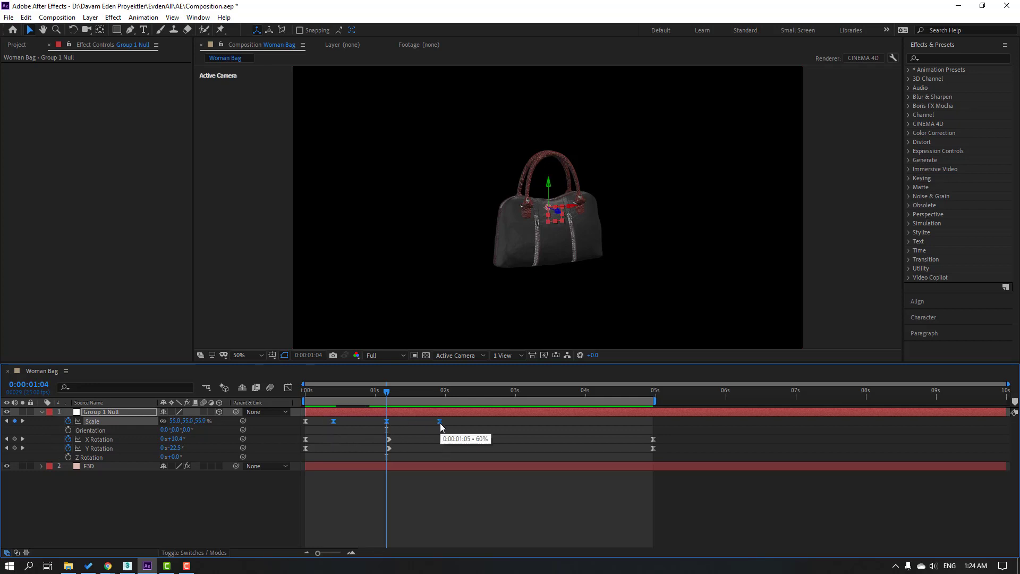
{"action": "left_click", "coordinate": [425, 442]}
{"action": "key", "text": "space"}
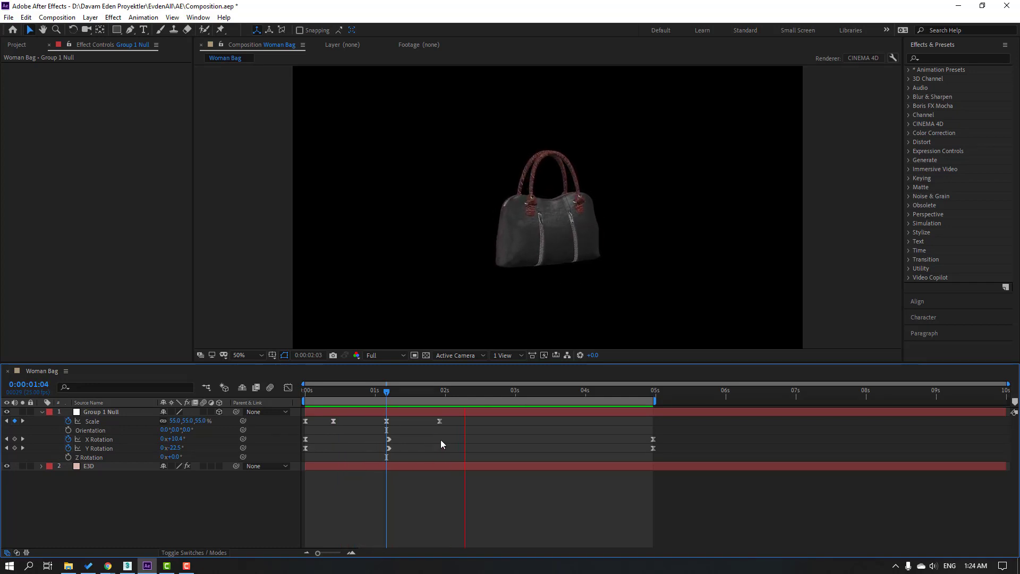
{"action": "key", "text": "space"}
Select the rotation keyframes near 1 second and shift the Scale keyframes about 0.4 seconds later
{"action": "left_click_drag", "start_coordinate": [414, 439], "coordinate": [363, 450]}
{"action": "key", "text": "space"}
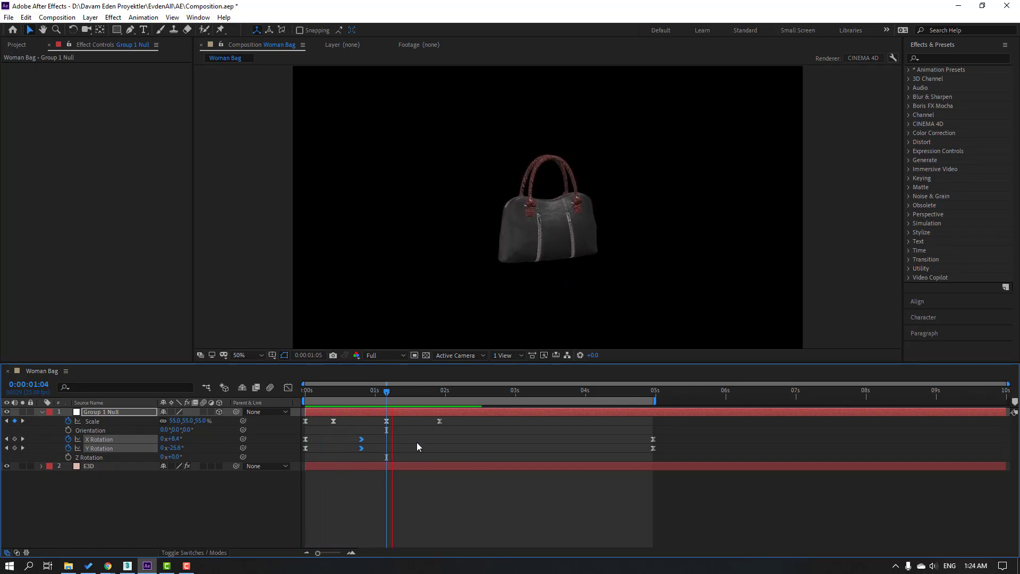
{"action": "left_click", "coordinate": [333, 421]}
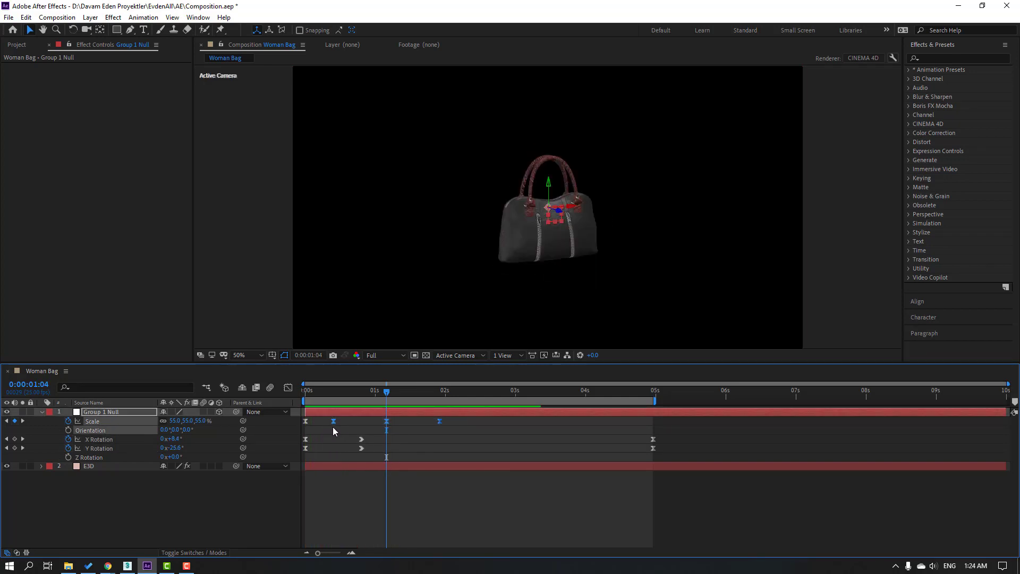
{"action": "left_click_drag", "start_coordinate": [387, 424], "coordinate": [418, 426]}
{"action": "key", "text": "space"}
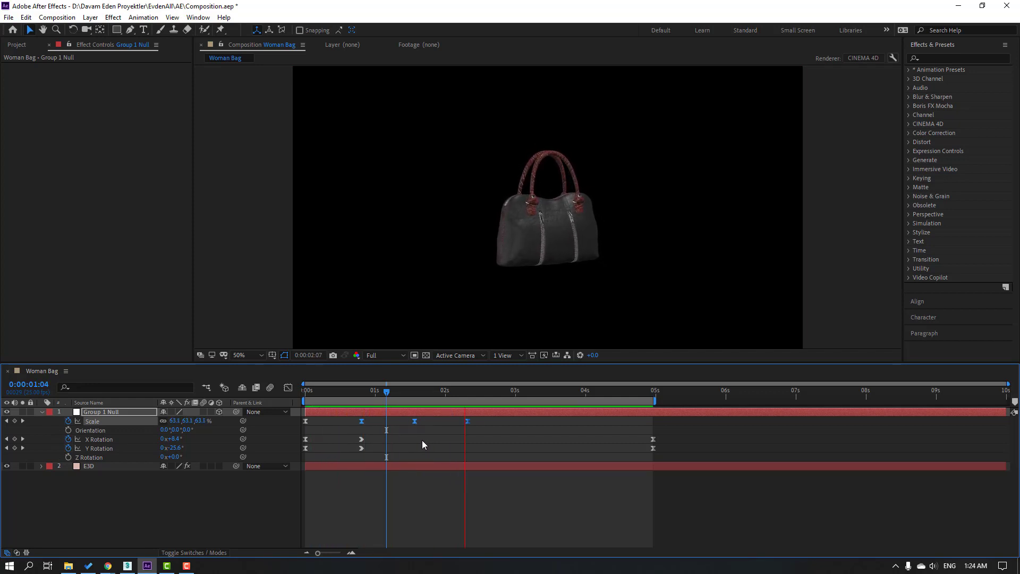
{"action": "key", "text": "space"}
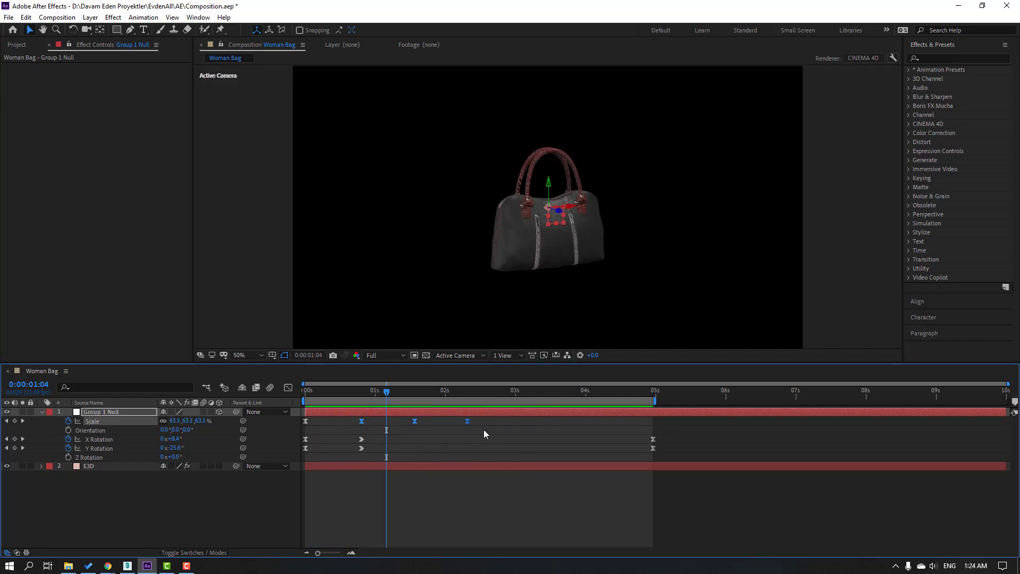
Move the Scale keyframes earlier and align the middle rotation keyframes to the current time
{"action": "left_click", "coordinate": [435, 422]}
{"action": "left_click_drag", "start_coordinate": [480, 424], "coordinate": [361, 425]}
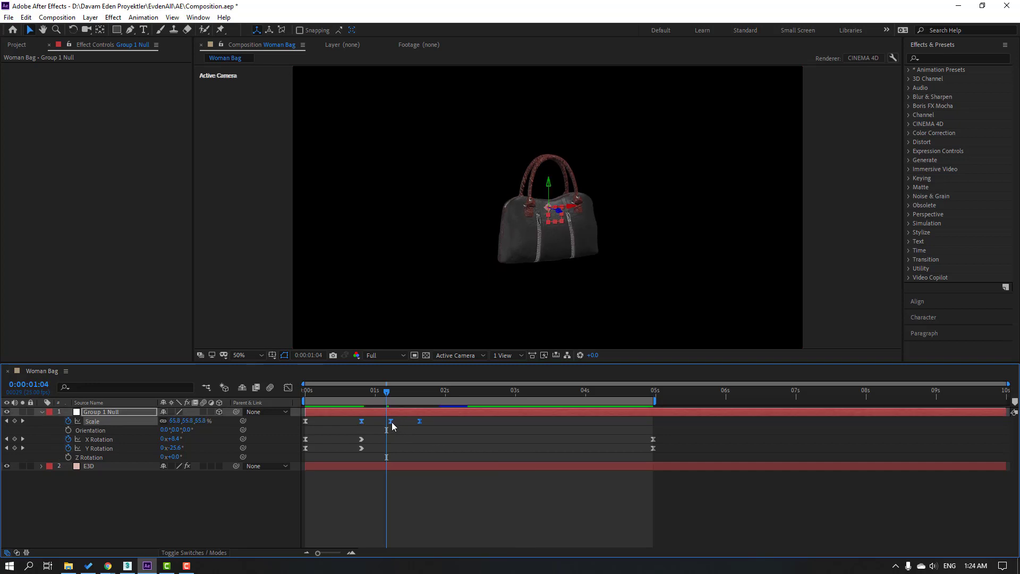
{"action": "left_click_drag", "start_coordinate": [393, 425], "coordinate": [345, 447]}
{"action": "key", "text": "space"}
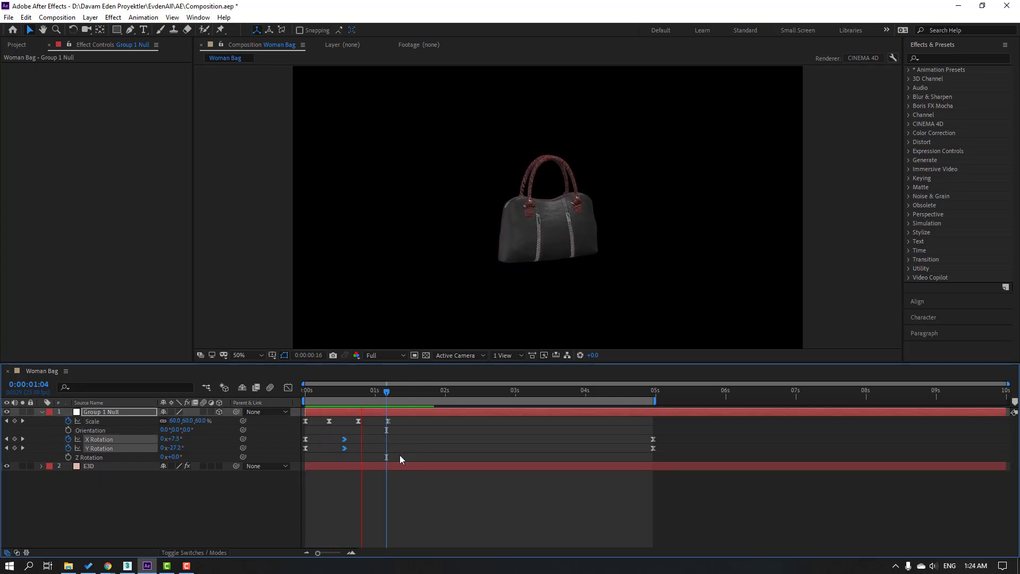
{"action": "left_click_drag", "start_coordinate": [345, 444], "coordinate": [388, 444]}
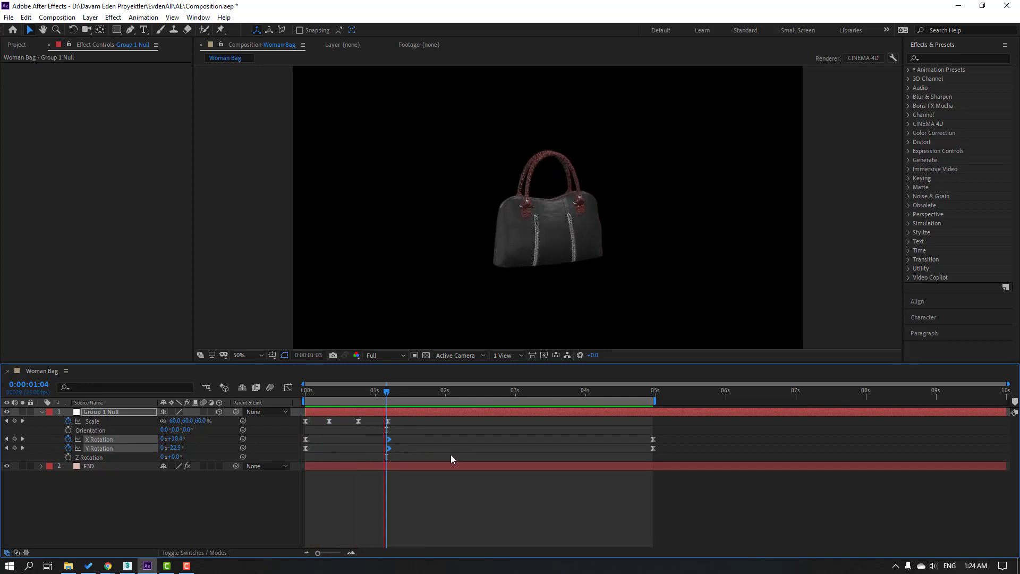
{"action": "key", "text": "space"}
{"action": "key", "text": "space"}
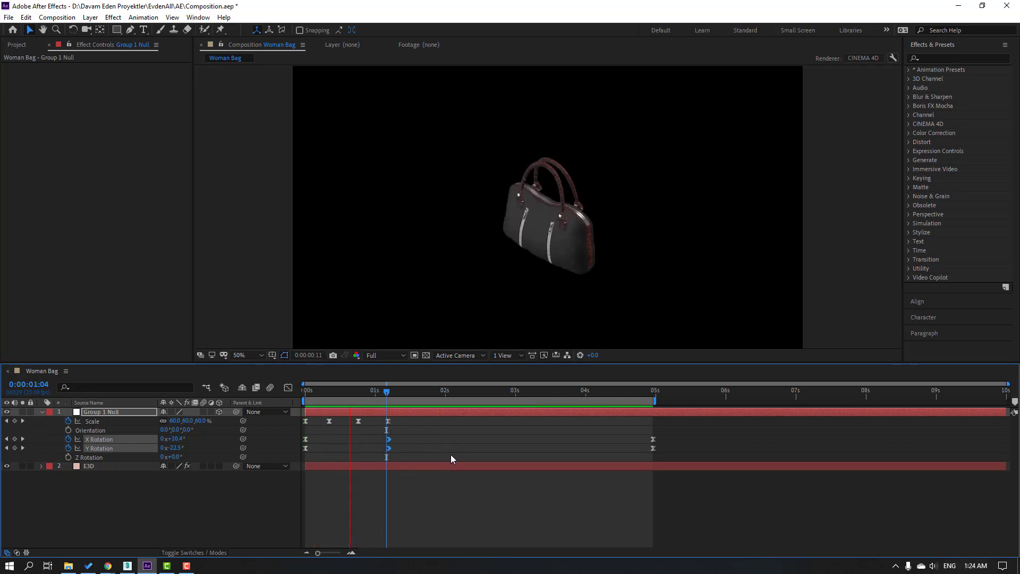
{"action": "key", "text": "space"}
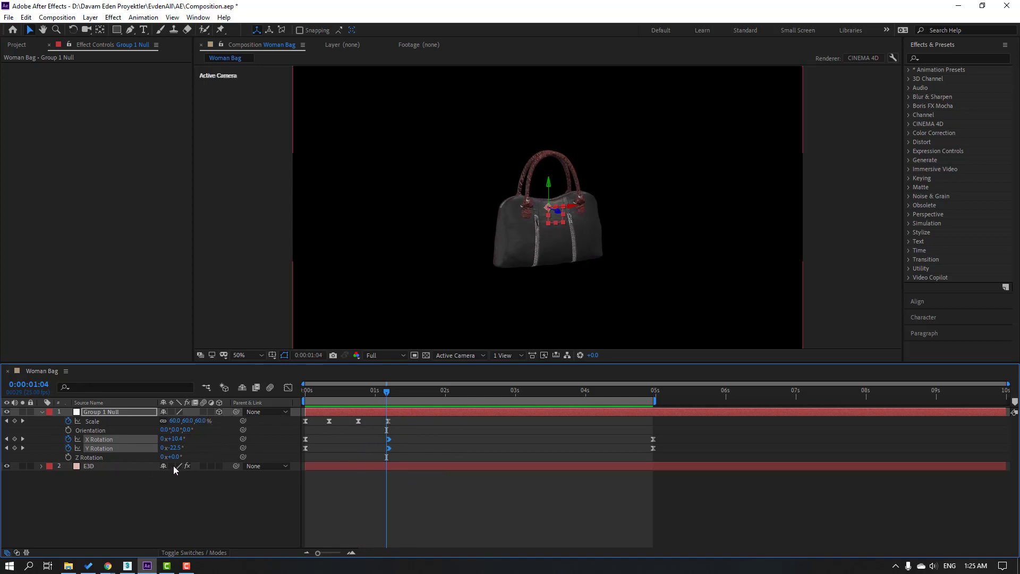
Enable motion blur on the E3D layer and select Group 1 Null's Scale keyframes at frame 22
{"action": "left_click", "coordinate": [157, 466]}
{"action": "left_click", "coordinate": [202, 466]}
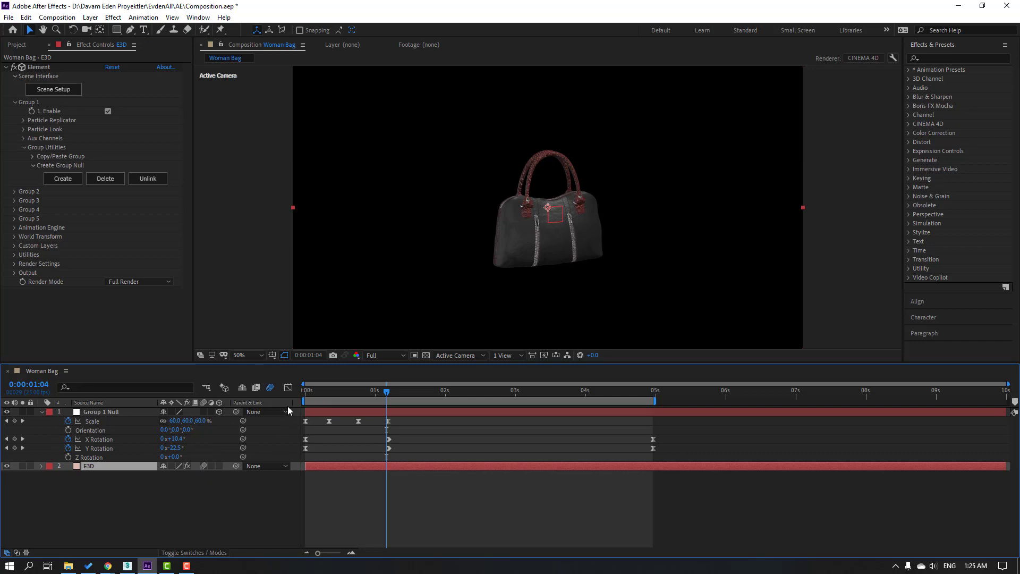
{"action": "left_click", "coordinate": [270, 388]}
{"action": "left_click", "coordinate": [366, 391]}
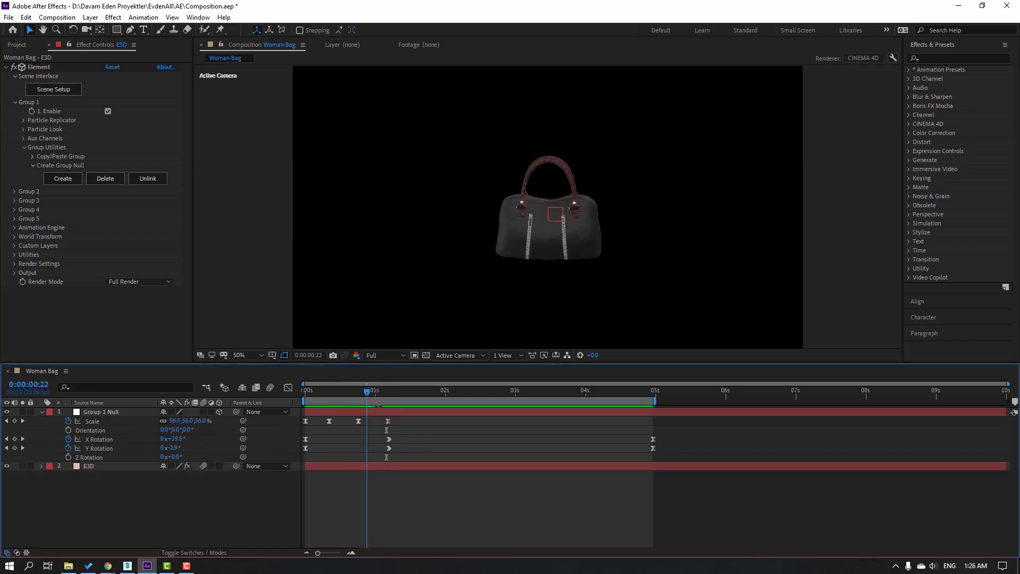
{"action": "left_click_drag", "start_coordinate": [404, 419], "coordinate": [300, 429]}
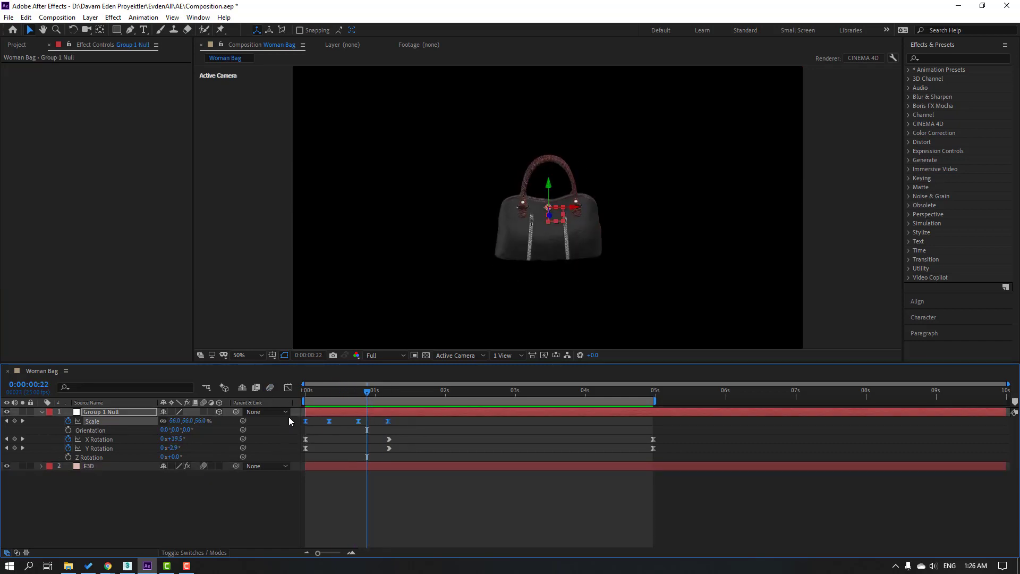
In the Scale speed graph, drag the first keyframe's influence handle to about 21% and preview
{"action": "left_click", "coordinate": [288, 388]}
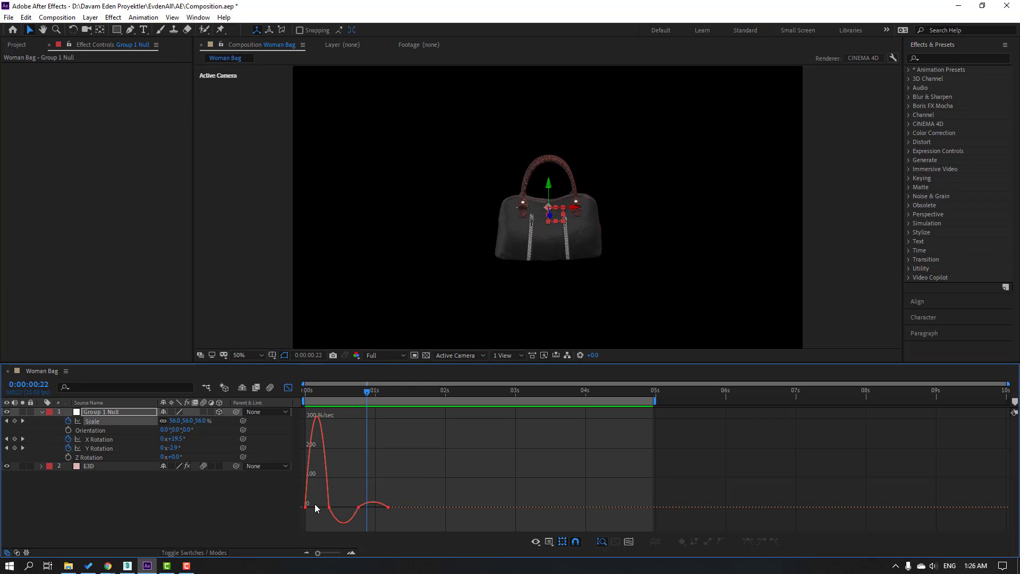
{"action": "scroll", "coordinate": [318, 507], "scroll_direction": "up", "scroll_amount": 5, "text": "alt"}
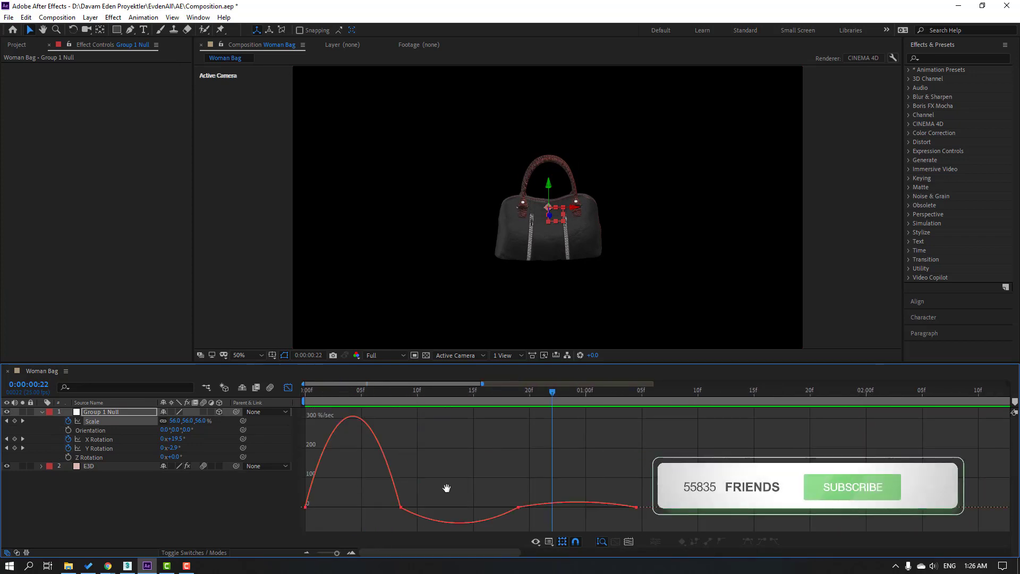
{"action": "left_click", "coordinate": [329, 507]}
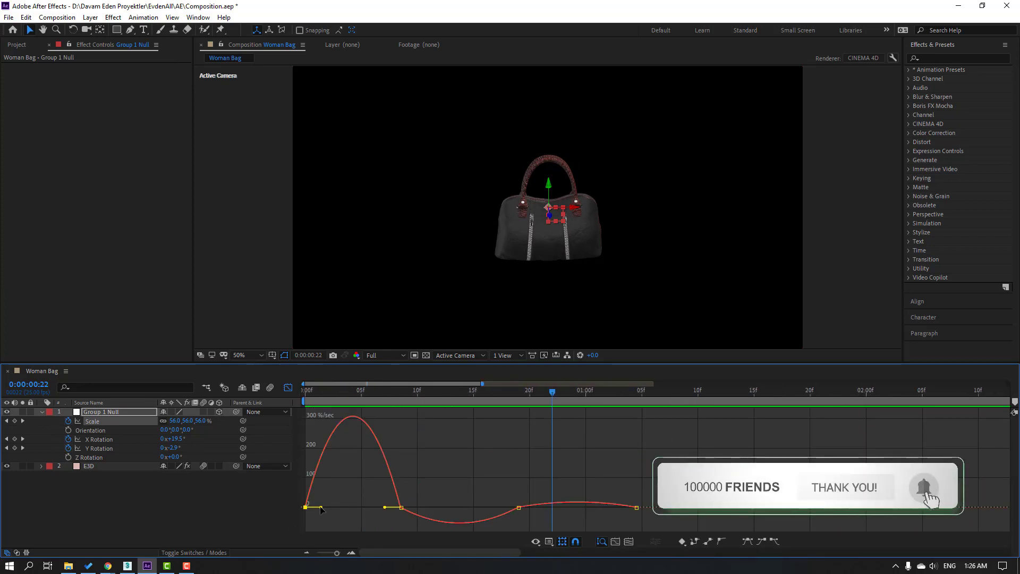
{"action": "left_click_drag", "start_coordinate": [319, 507], "coordinate": [308, 507]}
{"action": "key", "text": "space"}
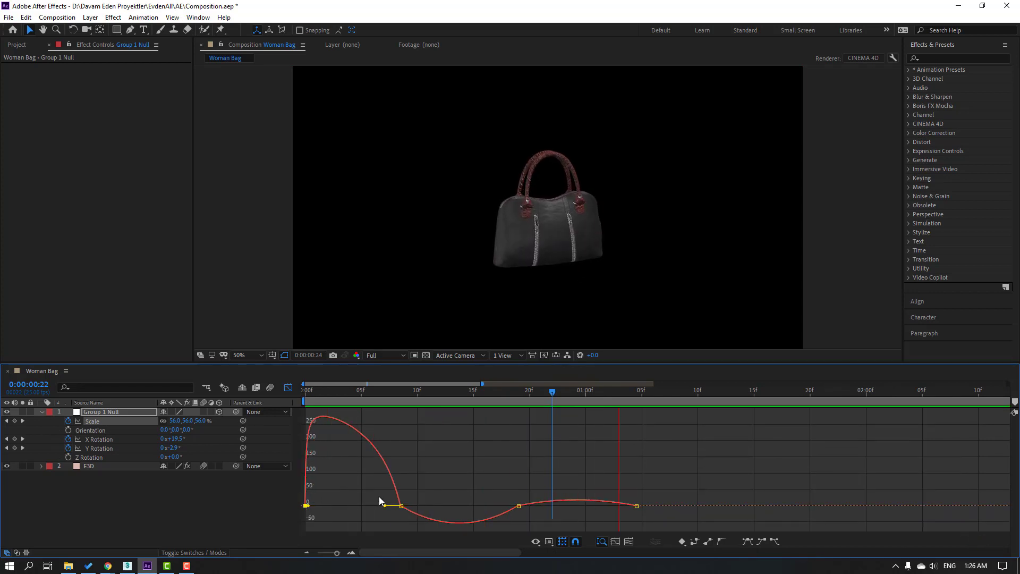
{"action": "key", "text": "semicolon"}
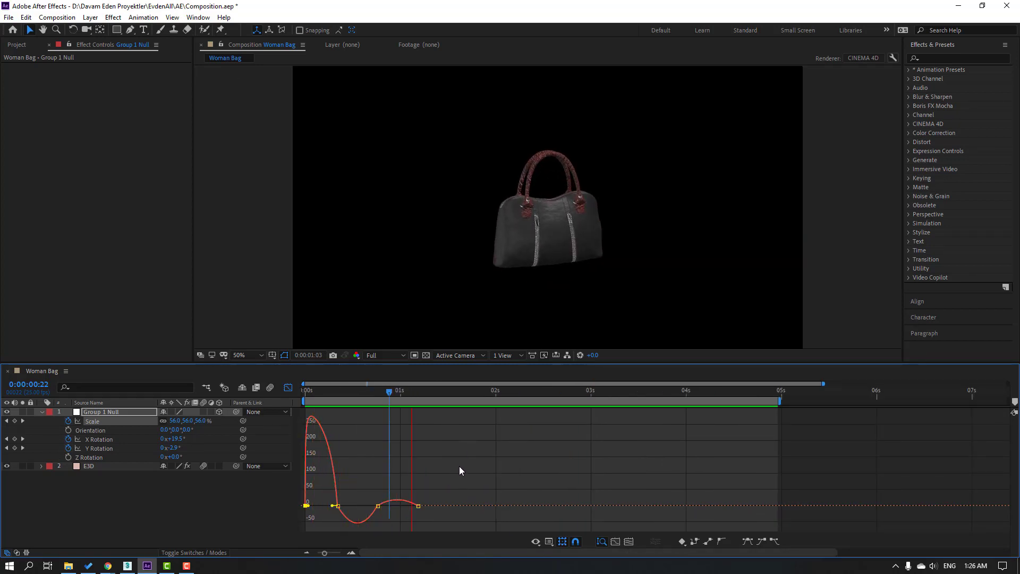
{"action": "key", "text": "space"}
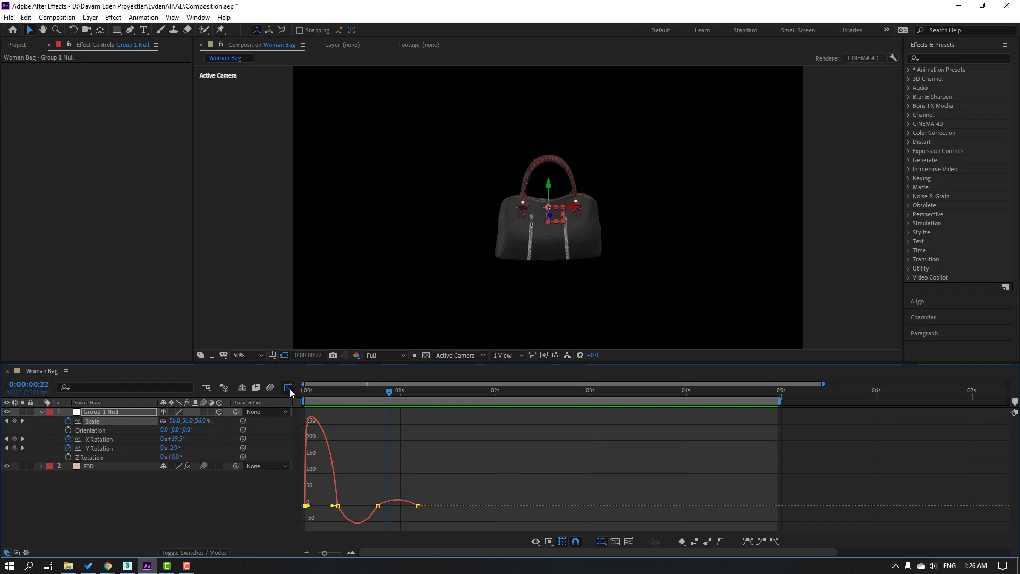
Close the Graph Editor, deselect the layer and collapse the Group 1 Null properties
{"action": "left_click", "coordinate": [288, 387]}
{"action": "left_click", "coordinate": [487, 438]}
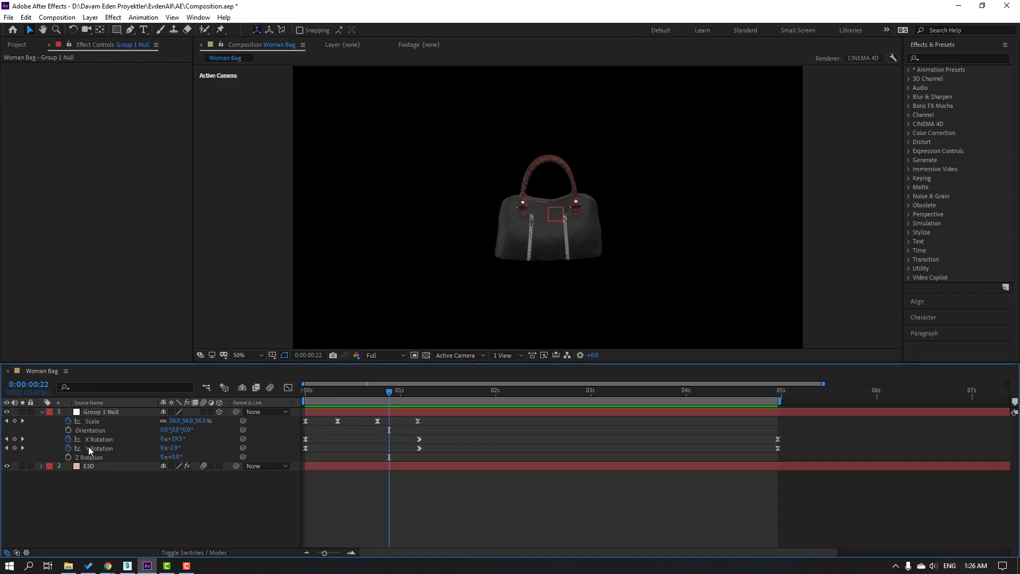
{"action": "left_click", "coordinate": [42, 412]}
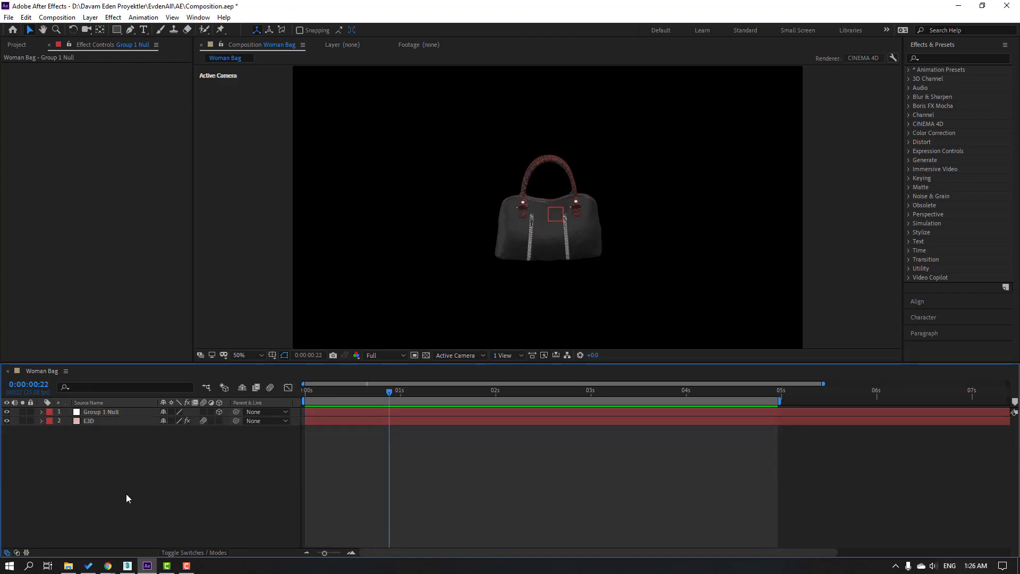
Create a new solid layer named BG from the timeline's New menu
{"action": "right_click", "coordinate": [91, 470]}
{"action": "mouse_move", "coordinate": [190, 358]}
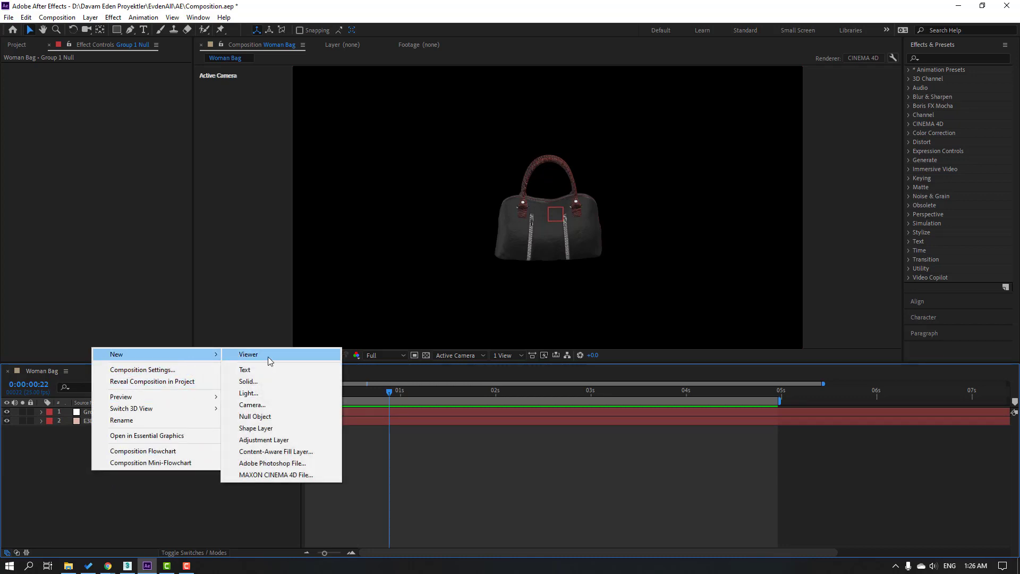
{"action": "left_click", "coordinate": [255, 381]}
{"action": "type", "text": "BG"}
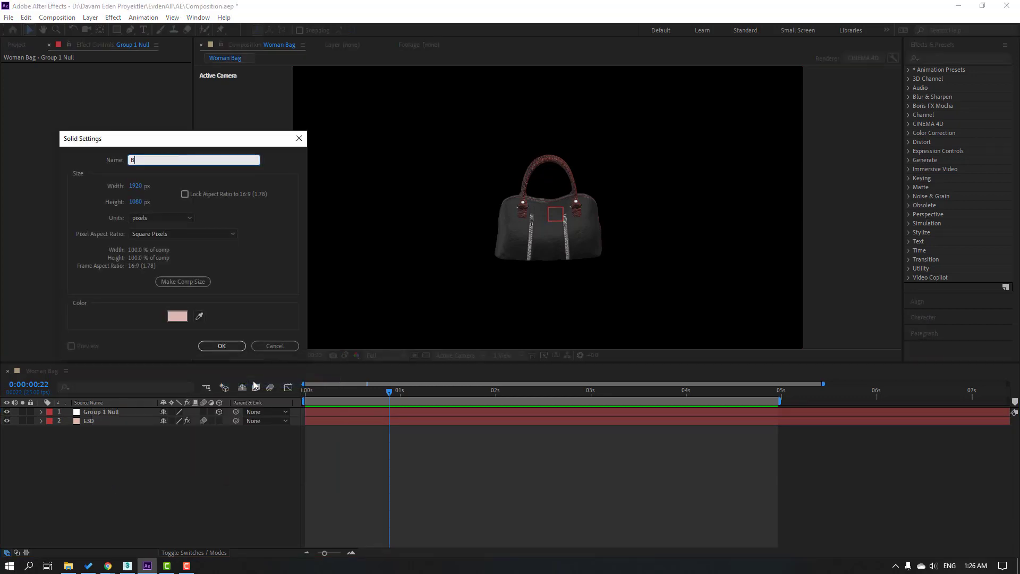
{"action": "left_click", "coordinate": [220, 344]}
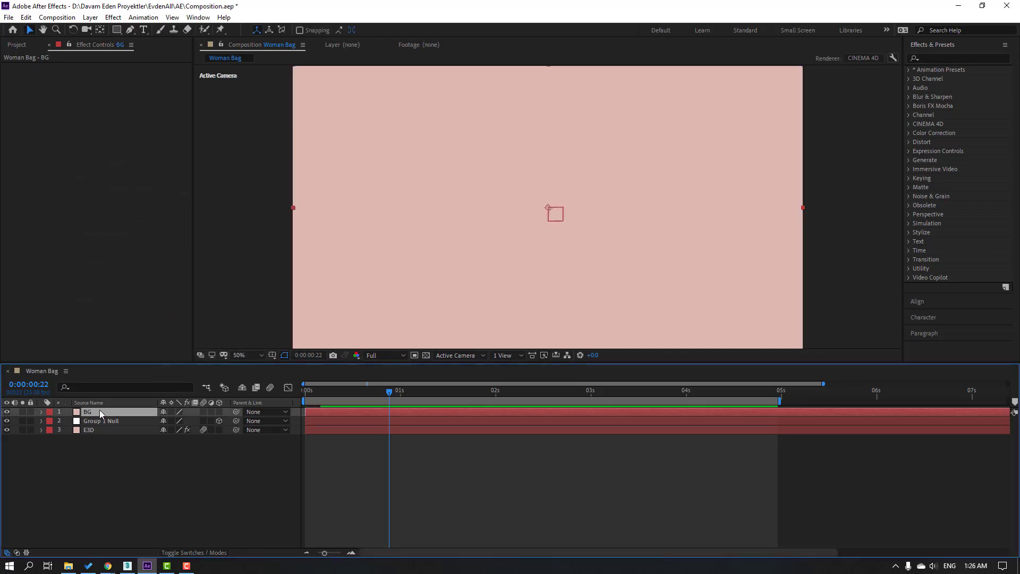
Apply the Fill effect to the BG solid with a light grey D2D2D2 colour
{"action": "left_click", "coordinate": [929, 57]}
{"action": "type", "text": "fill"}
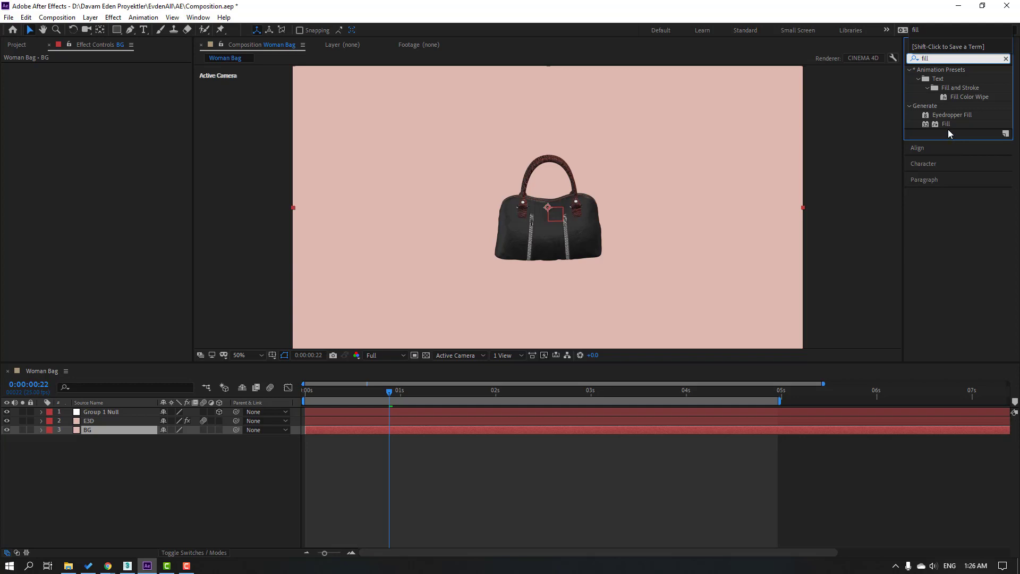
{"action": "left_click_drag", "start_coordinate": [946, 125], "coordinate": [101, 430]}
{"action": "left_click", "coordinate": [110, 94]}
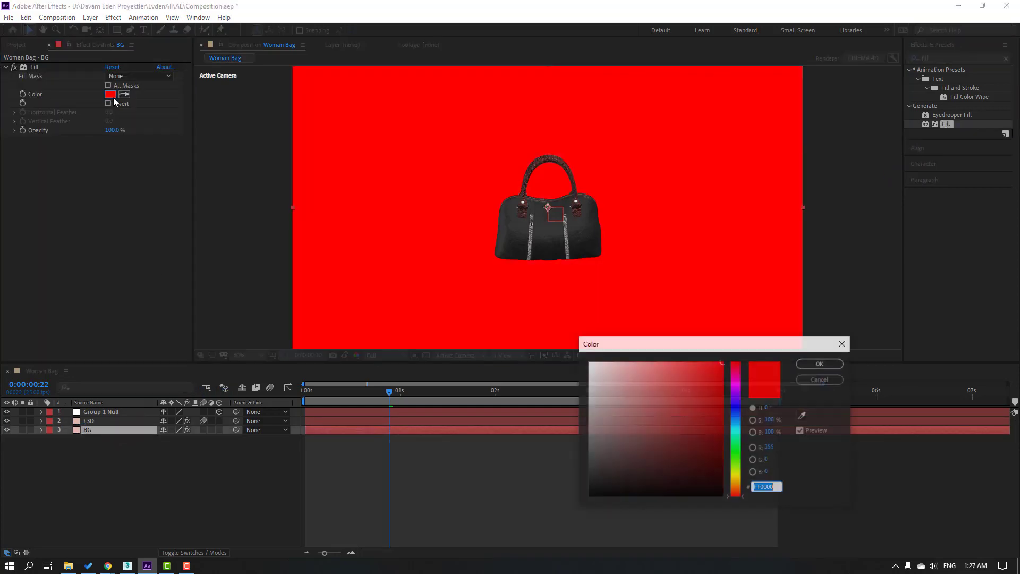
{"action": "left_click_drag", "start_coordinate": [617, 385], "coordinate": [568, 380]}
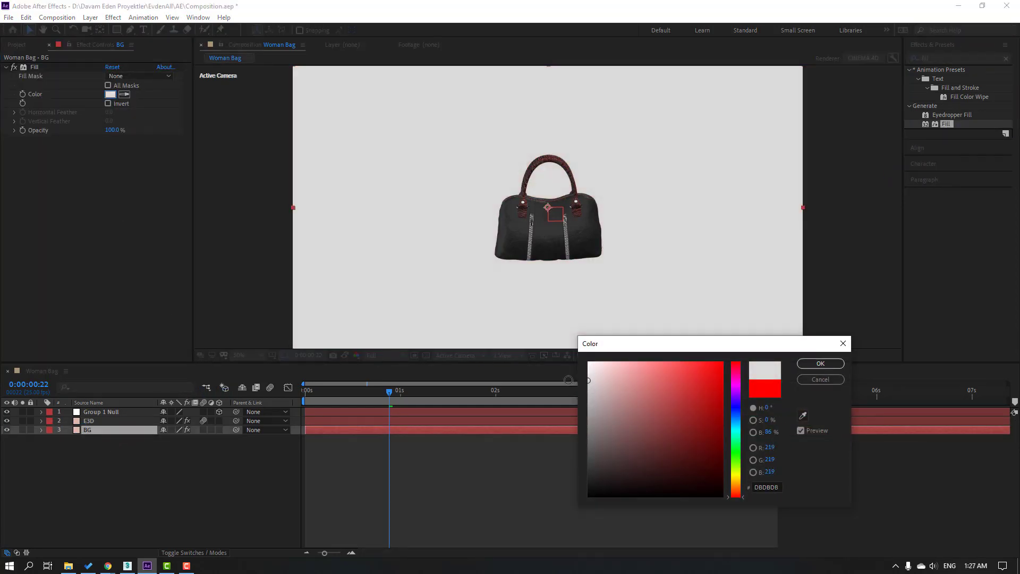
{"action": "left_click", "coordinate": [802, 365]}
Move to about 1:21 and darken the BG fill colour to near-black 161515
{"action": "left_click", "coordinate": [273, 492]}
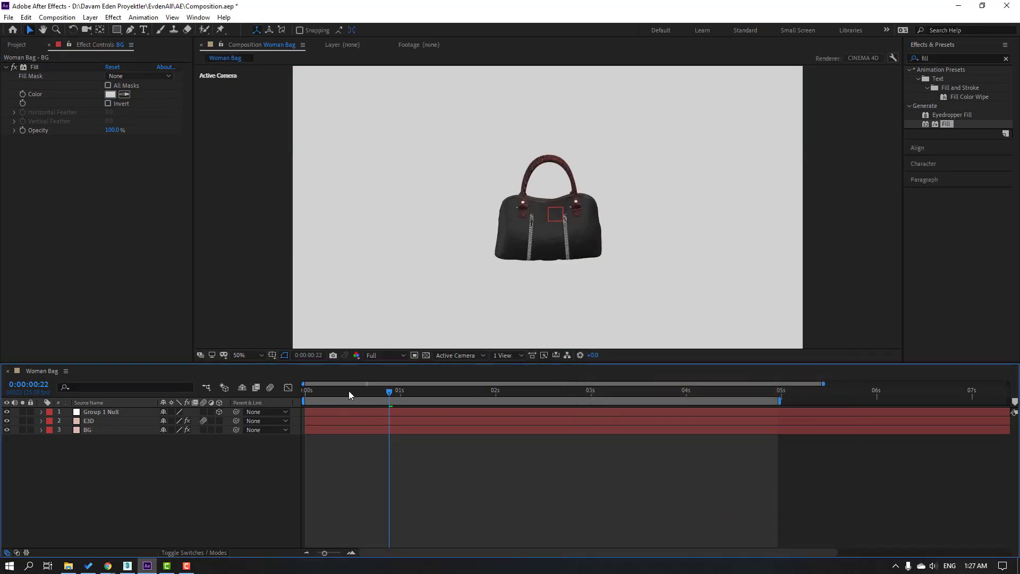
{"action": "left_click_drag", "start_coordinate": [349, 391], "coordinate": [480, 387]}
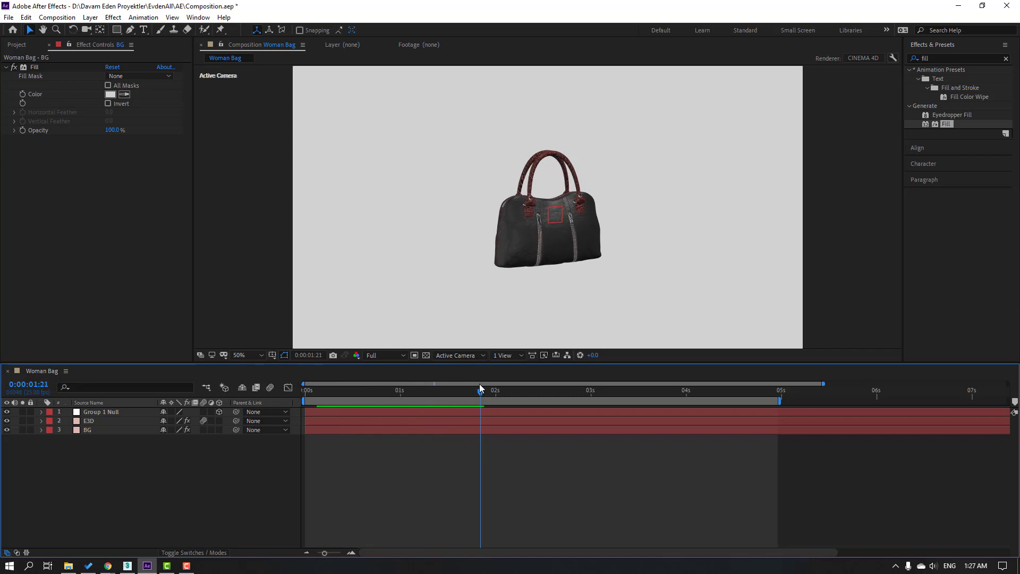
{"action": "left_click", "coordinate": [124, 430]}
{"action": "left_click", "coordinate": [114, 94]}
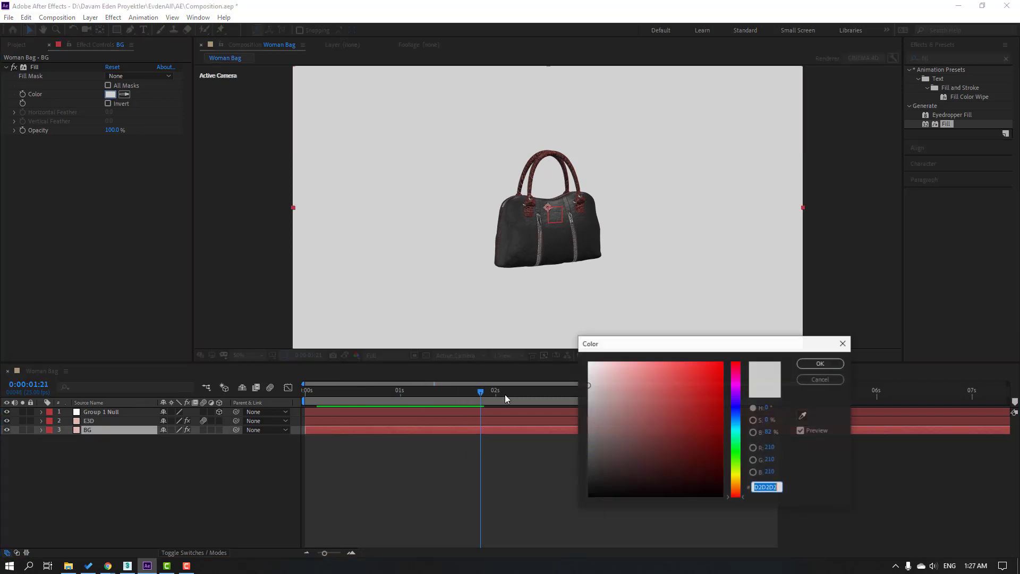
{"action": "left_click_drag", "start_coordinate": [646, 462], "coordinate": [595, 484]}
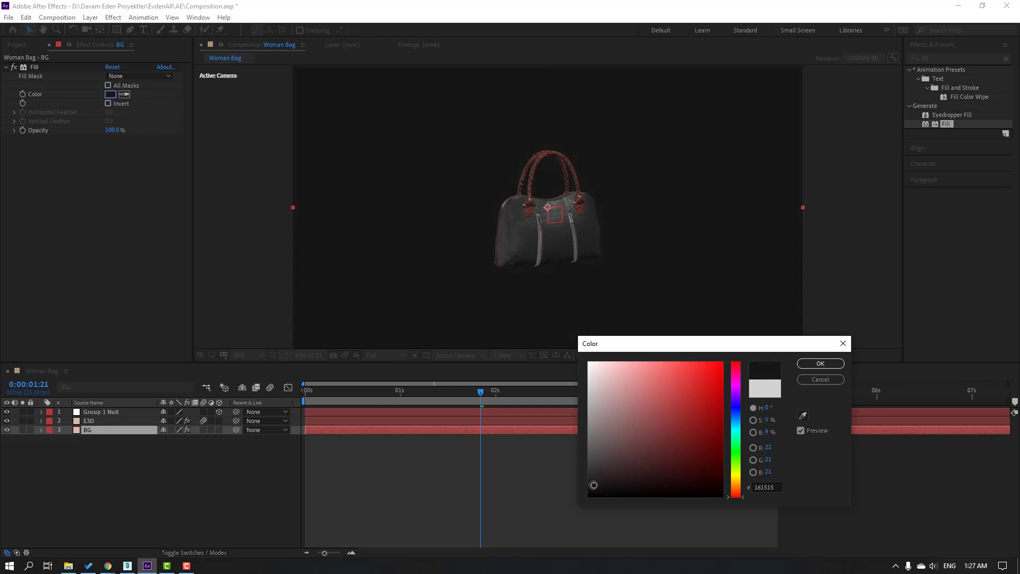
{"action": "left_click", "coordinate": [820, 364]}
Preview the animation over the dark background and enable composition motion blur
{"action": "left_click", "coordinate": [232, 491]}
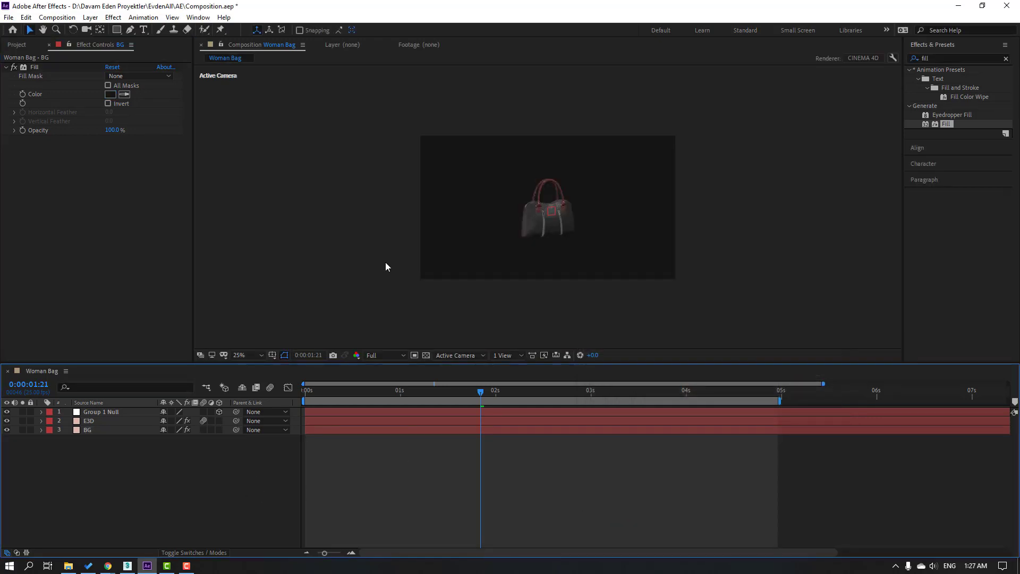
{"action": "key", "text": "space"}
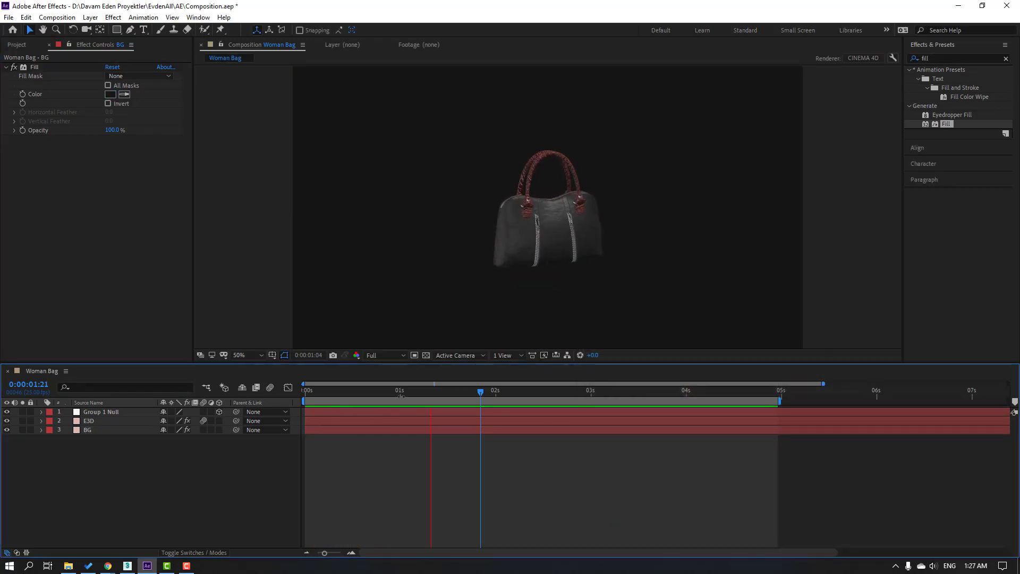
{"action": "left_click", "coordinate": [269, 387]}
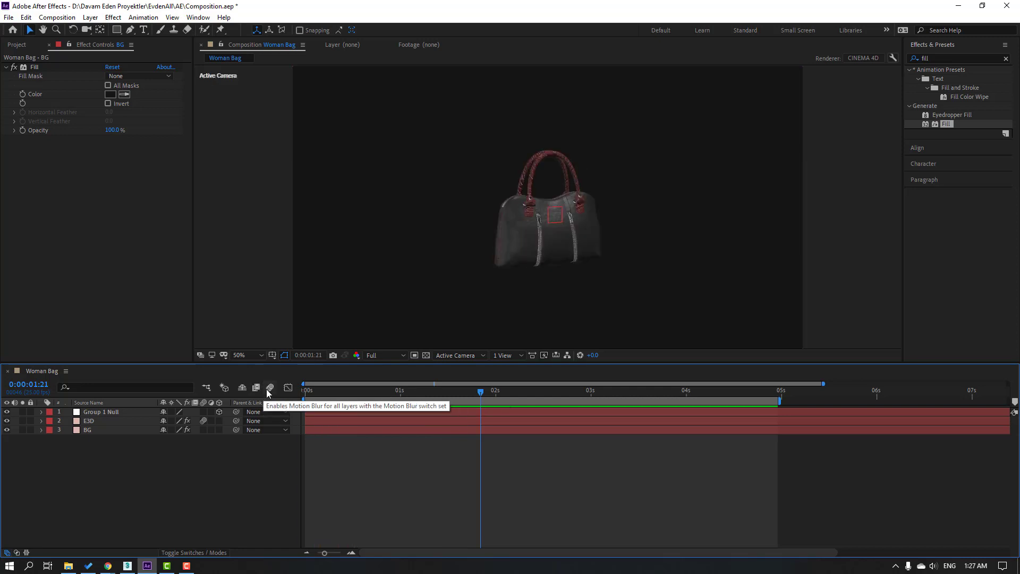